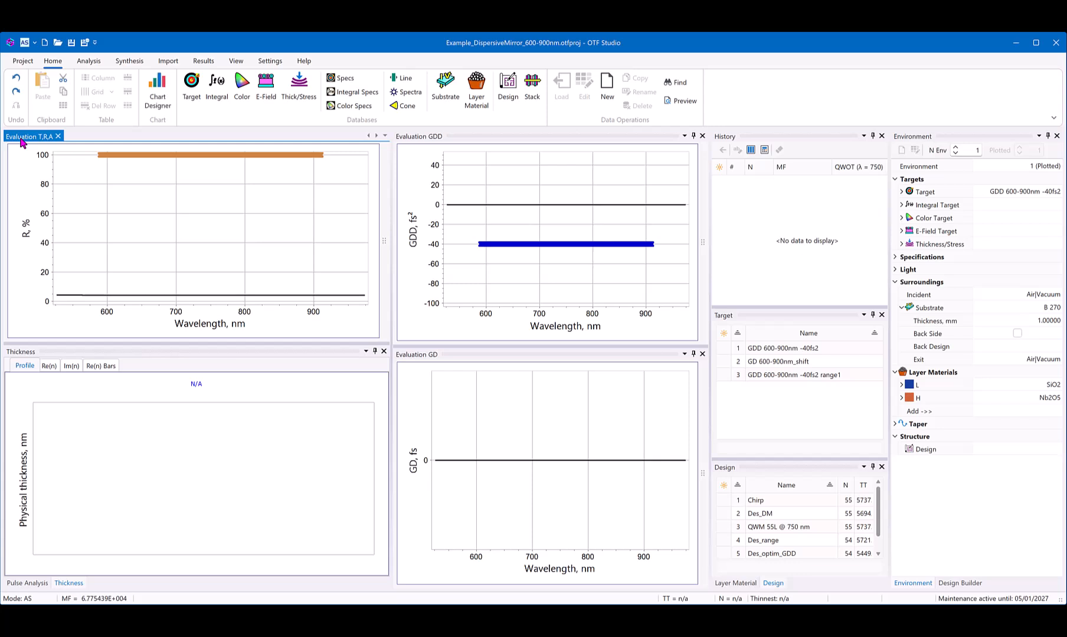
Step: Review the evaluation, thickness, history, target, design, layer material and environment panes, and the reflectance and GDD targets on the charts
left_click(417, 140)
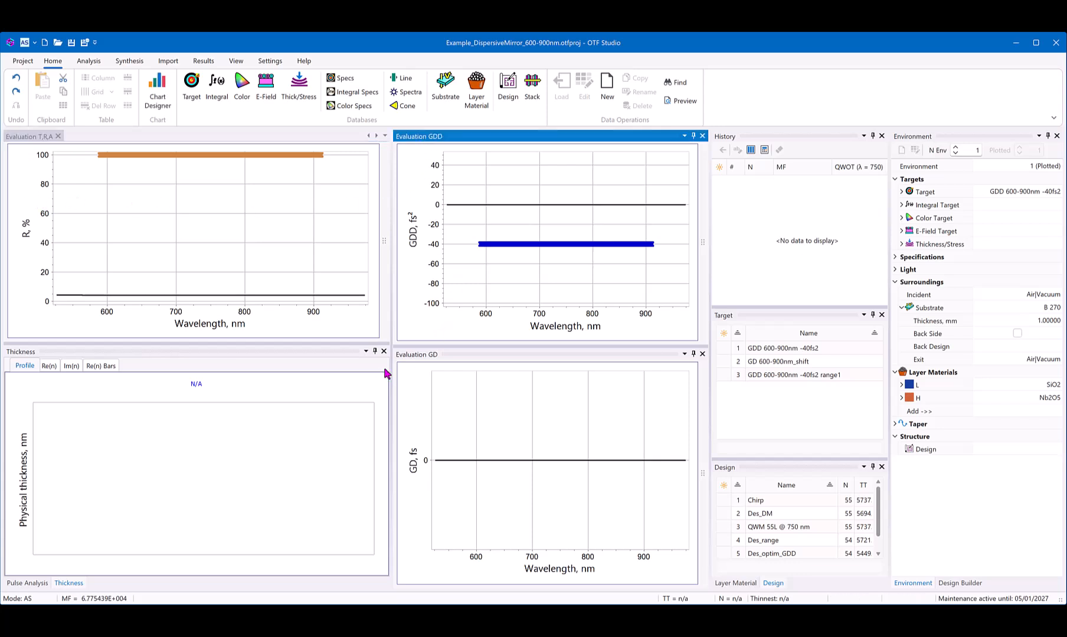
left_click(404, 357)
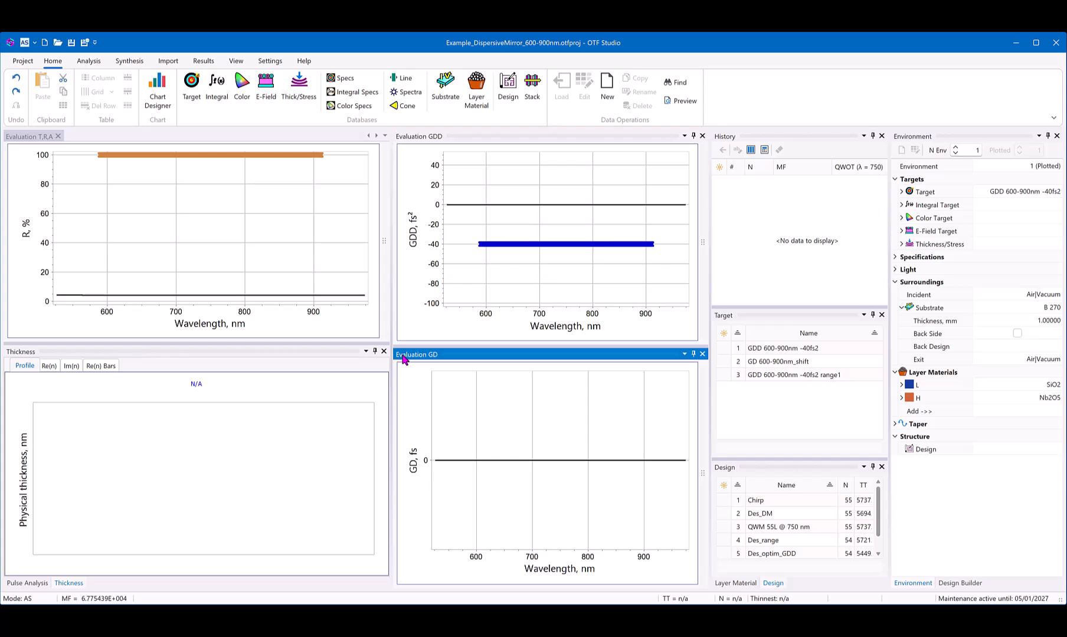
left_click(20, 352)
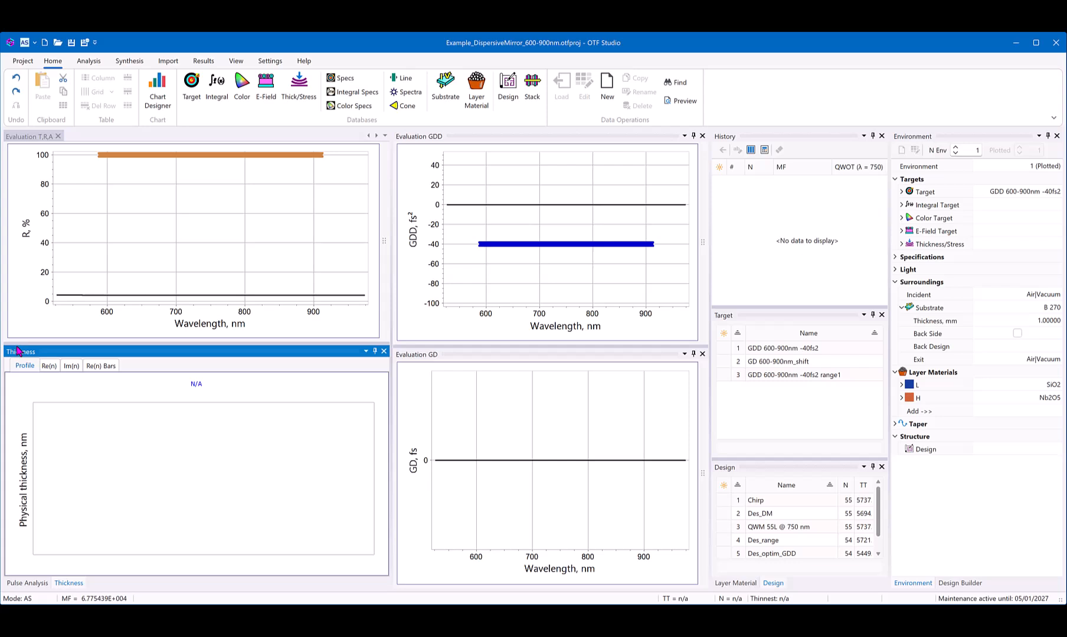
left_click(731, 137)
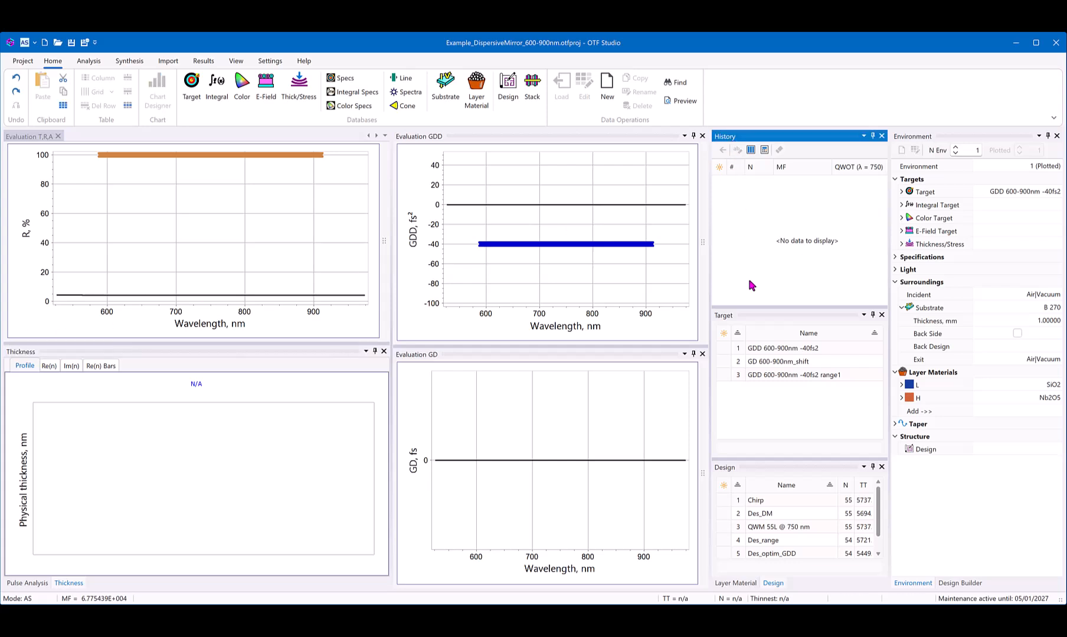
left_click(729, 315)
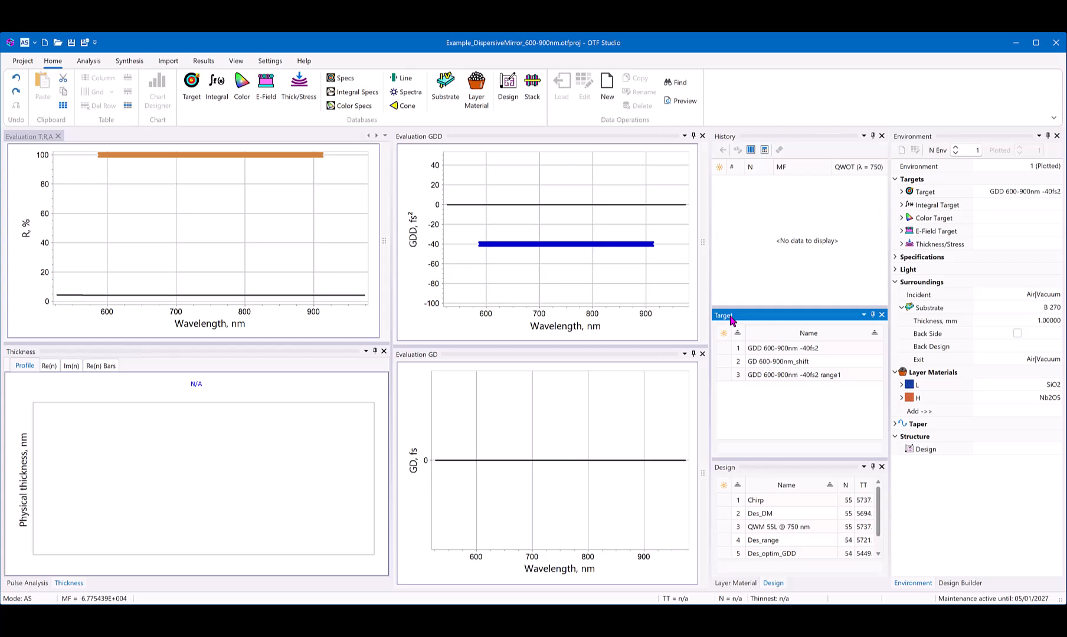
left_click(726, 470)
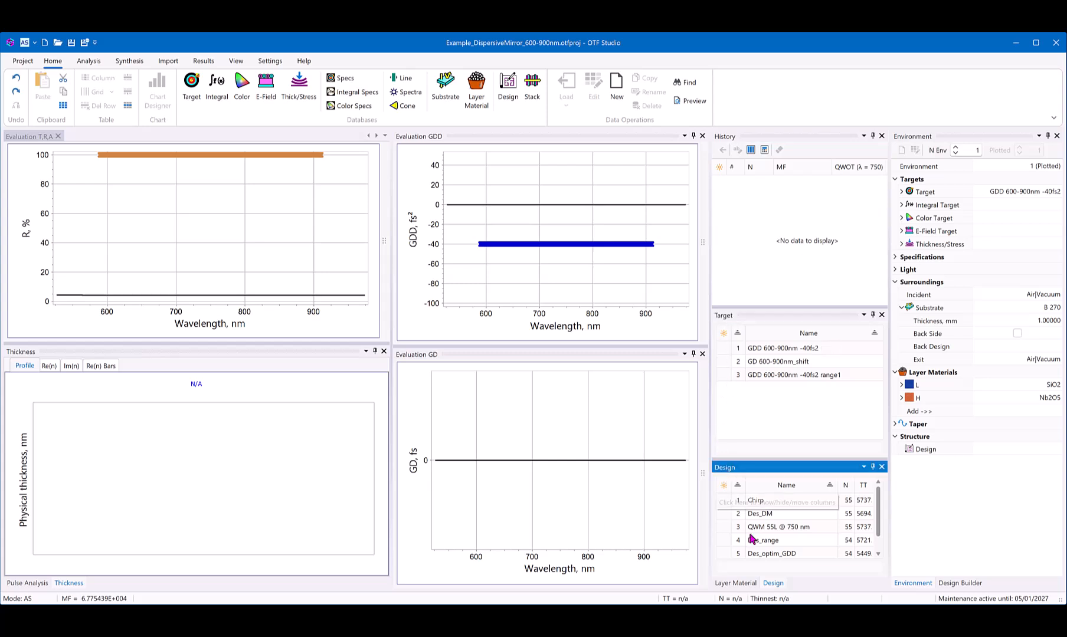
left_click(746, 583)
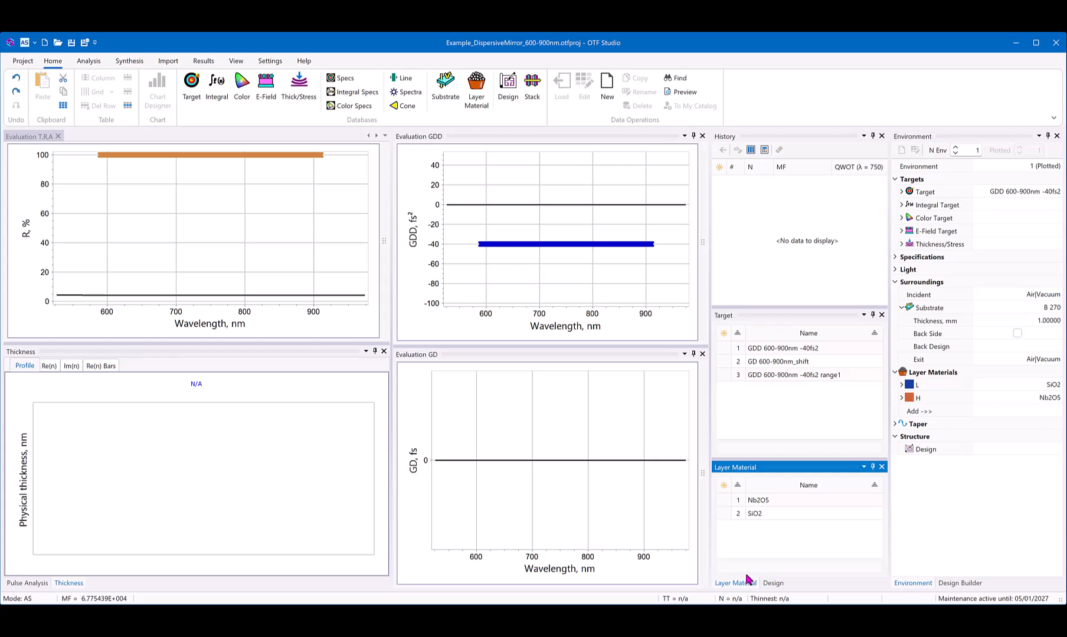
left_click(918, 137)
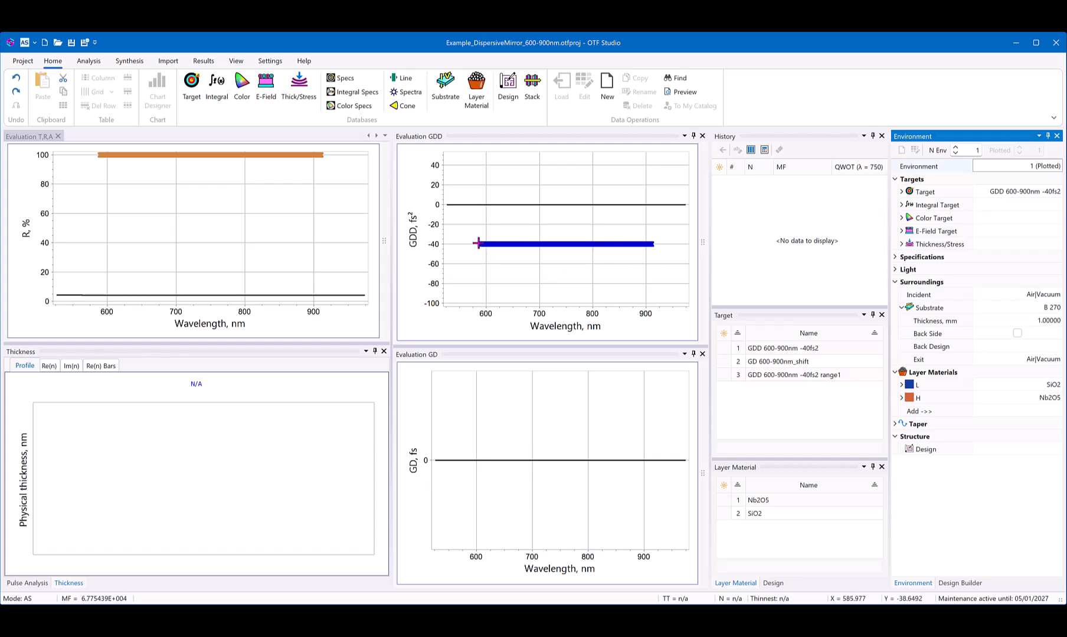
mouse_move(588, 244)
mouse_move(234, 155)
Step: Load the QWM 55L @ 750 nm design for comparison, and replace it with the Chirp design, examining its layer thickness profile
left_click(770, 583)
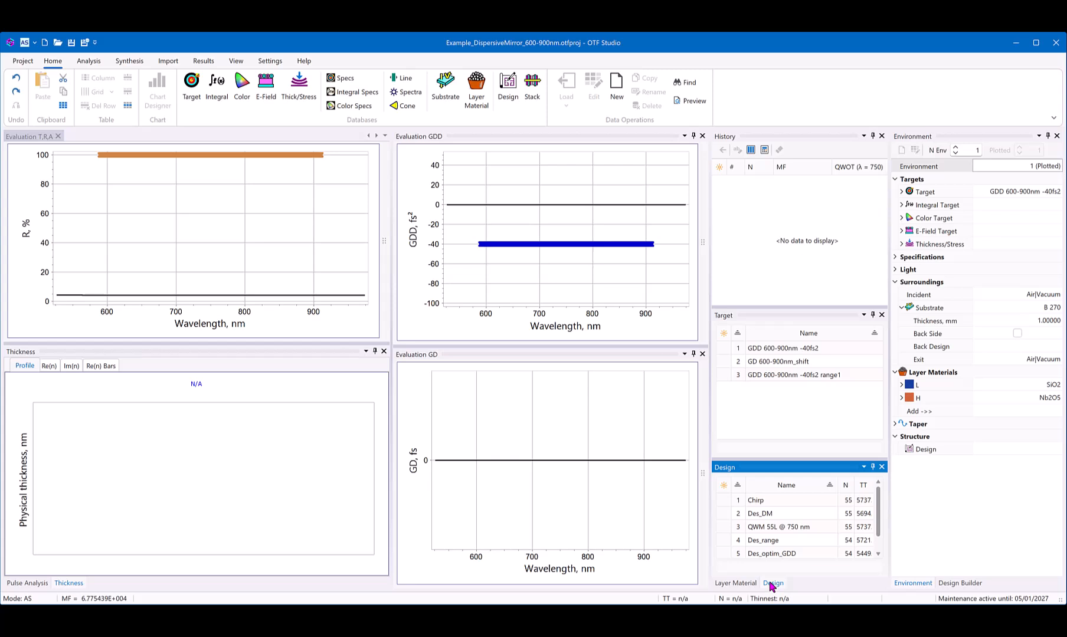
double_click(761, 527)
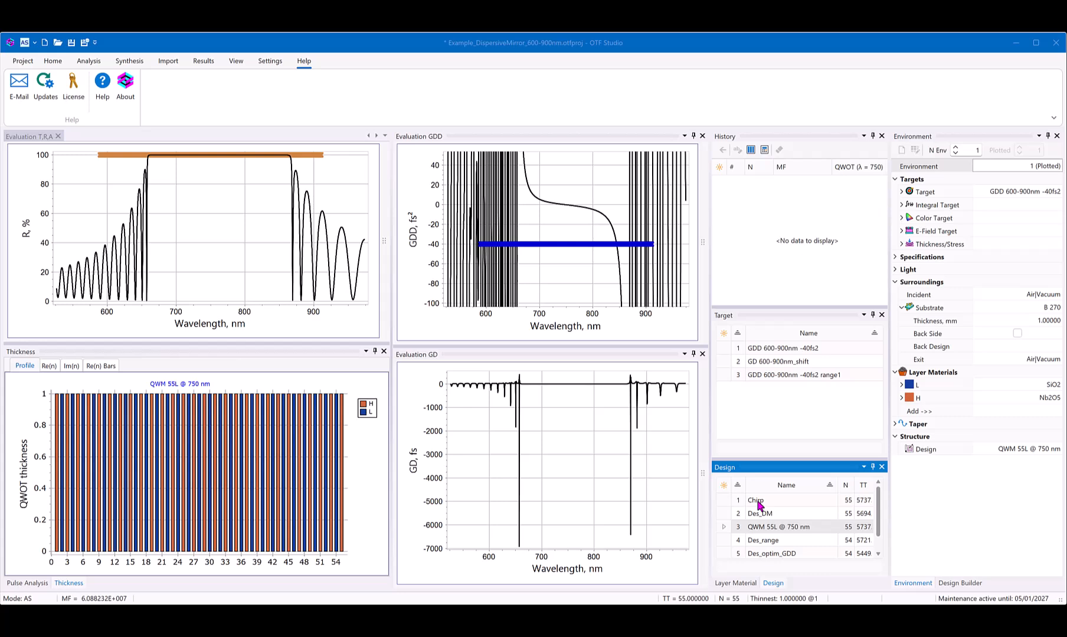
double_click(757, 502)
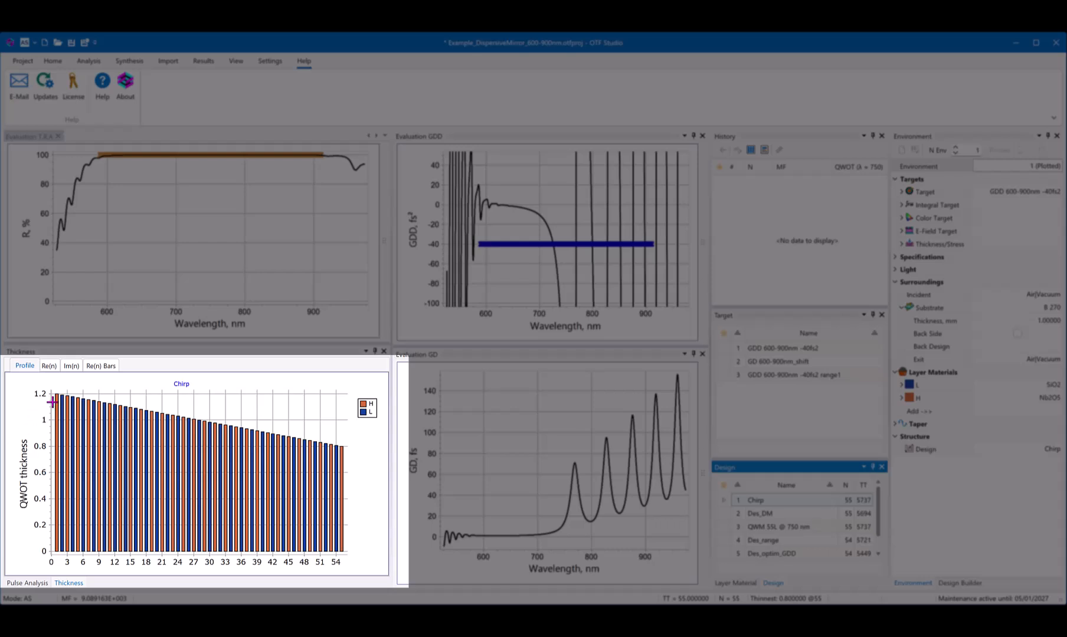
mouse_move(56, 394)
mouse_move(336, 451)
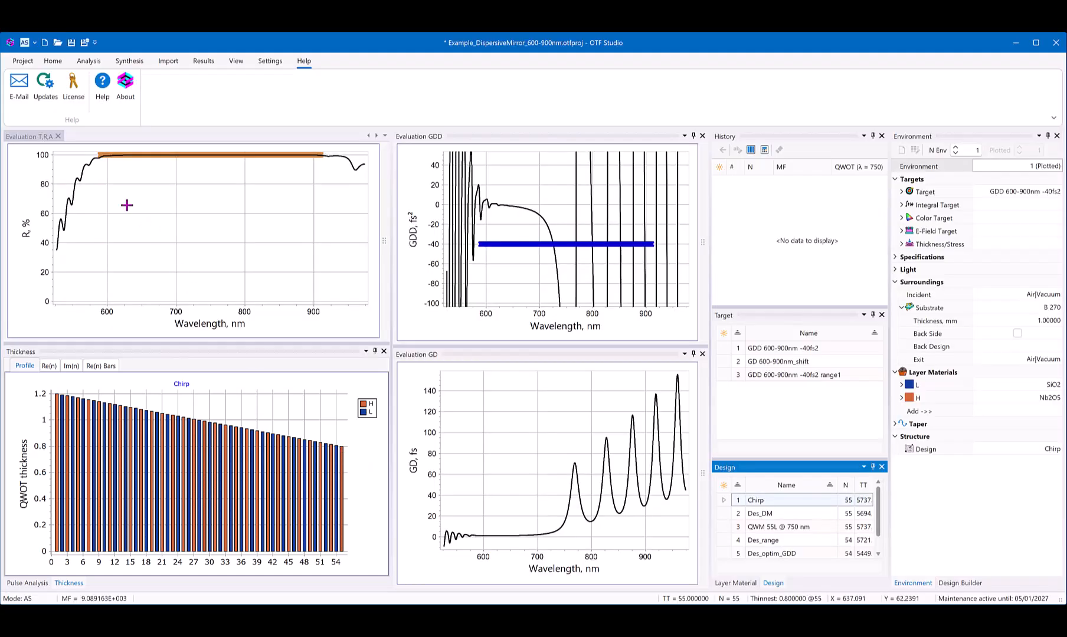
Step: Enlarge the reflectance chart around the 100% target to examine the Chirp design's high-reflection band
left_click(85, 156)
left_click_drag(85, 155, 359, 181)
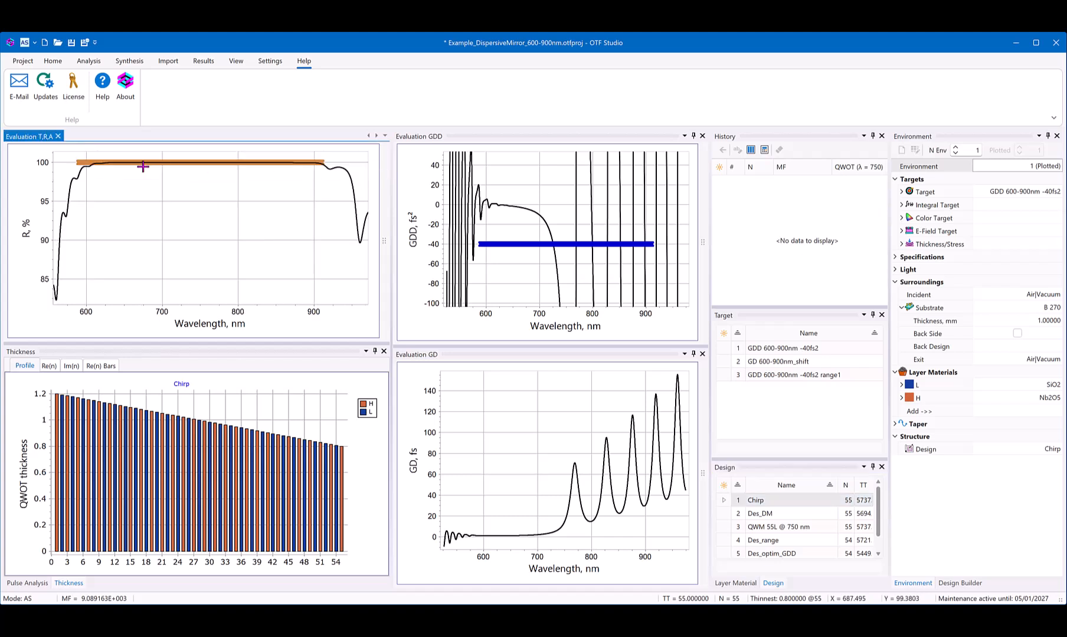
left_click_drag(70, 153, 366, 189)
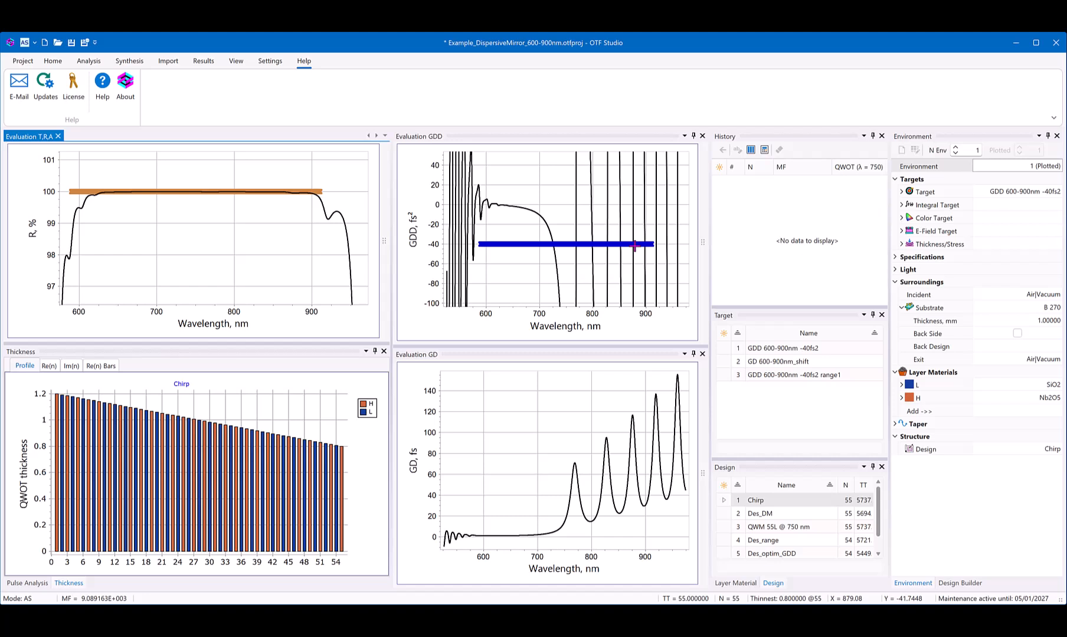
Step: Run a needle optimization on the Chirp design in Design Builder with the standard settings
left_click(969, 582)
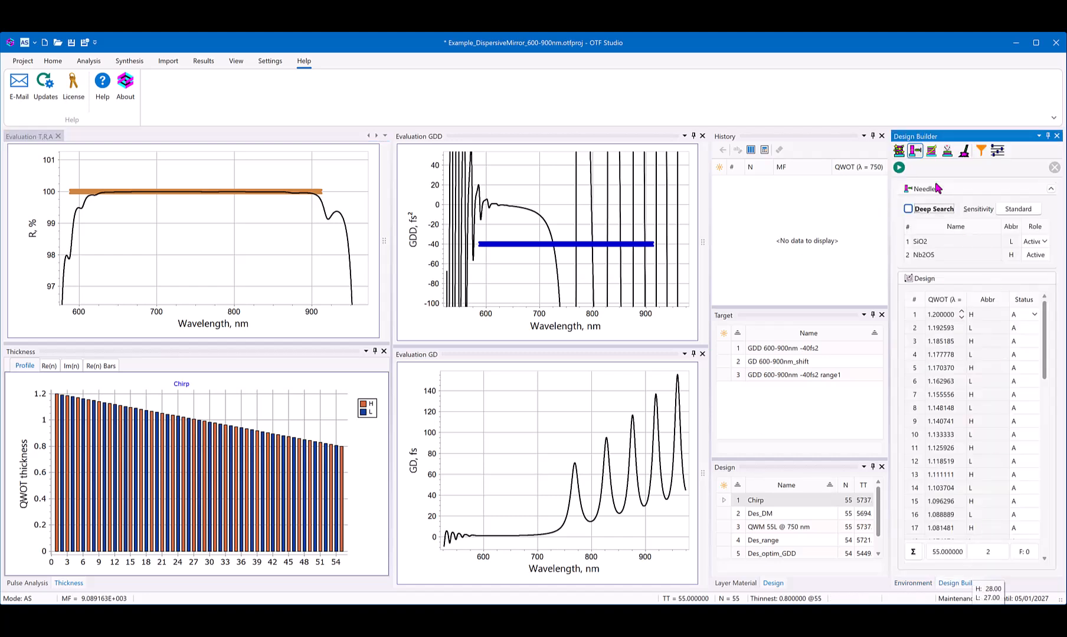
left_click(899, 168)
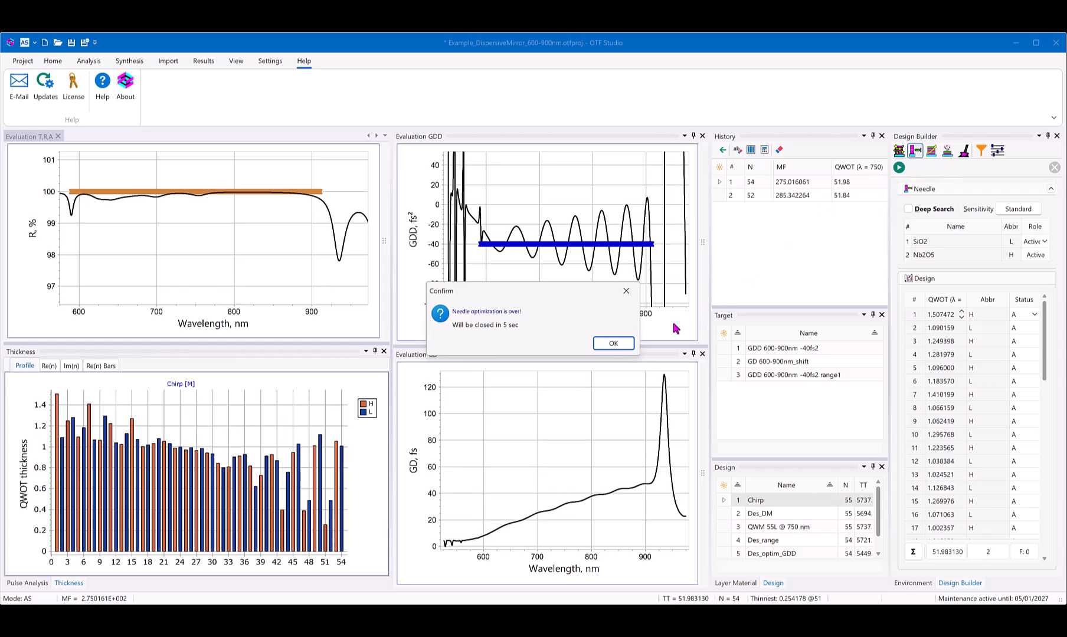
left_click(623, 343)
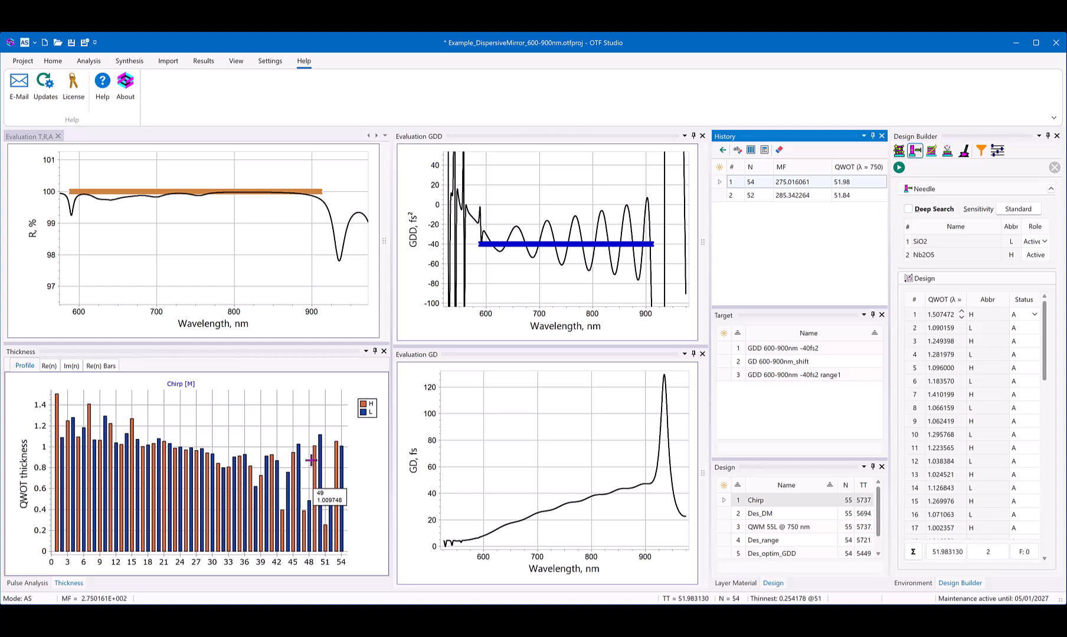
Step: Enlarge the reflectance and GDD charts over the 600–900 nm target range to examine the optimized design
left_click(76, 182)
left_click_drag(76, 181, 316, 216)
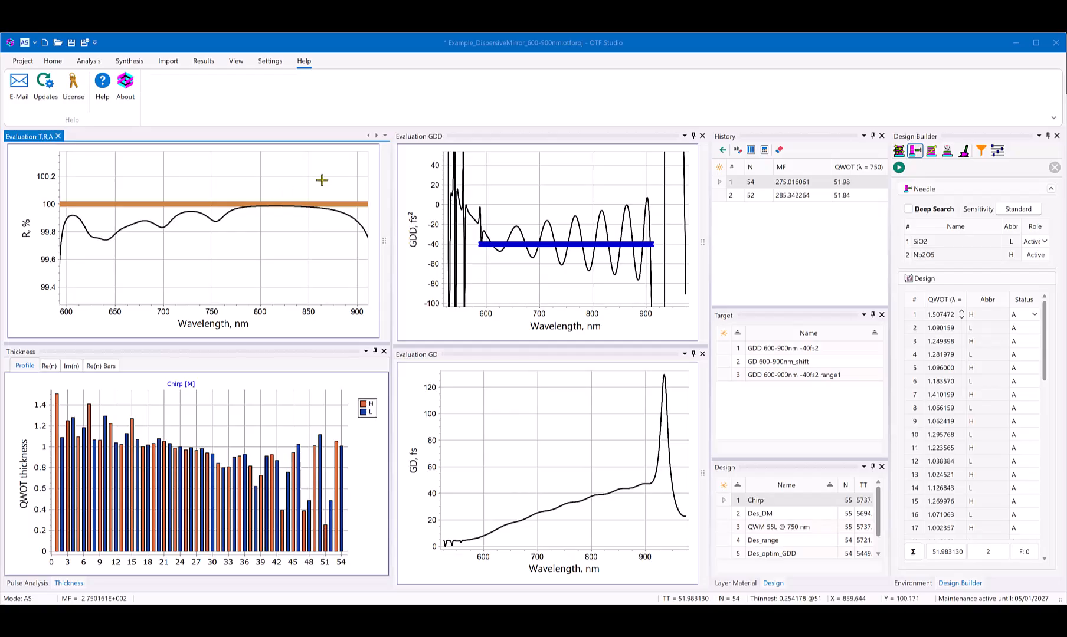
left_click_drag(486, 180, 667, 288)
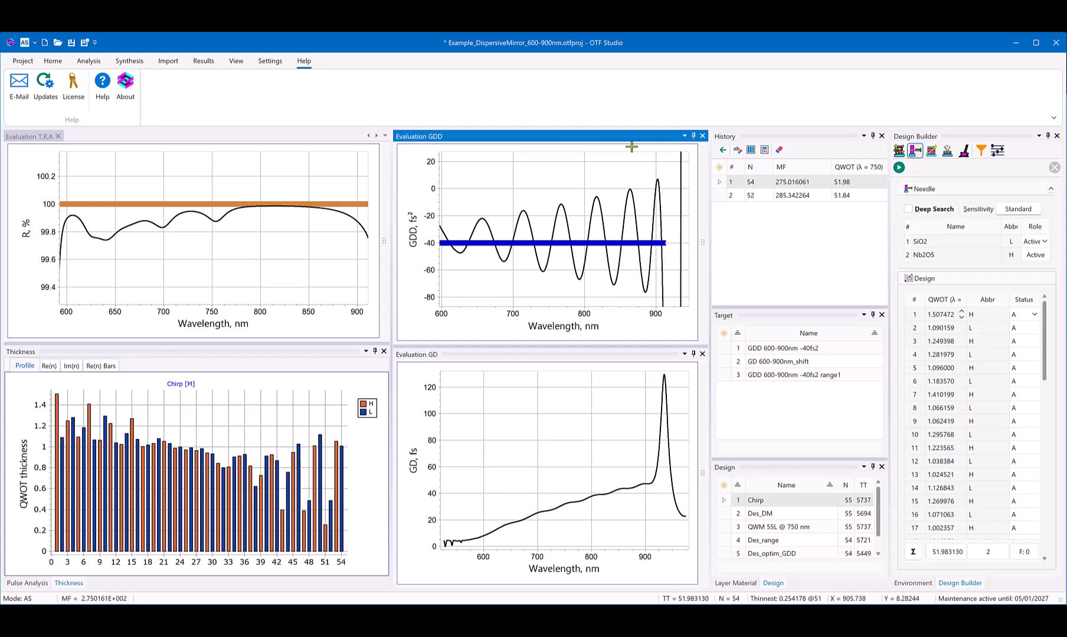
mouse_move(513, 230)
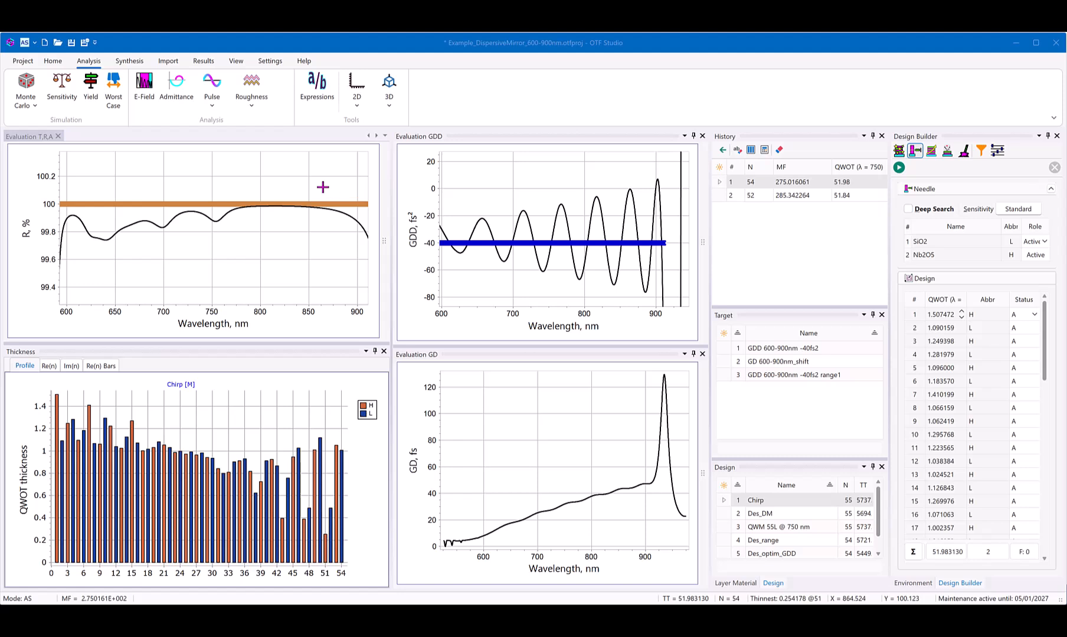
Step: Open Pulse Analysis, dock it with the Thickness pane, and display the output I(t) intensity chart
left_click(214, 86)
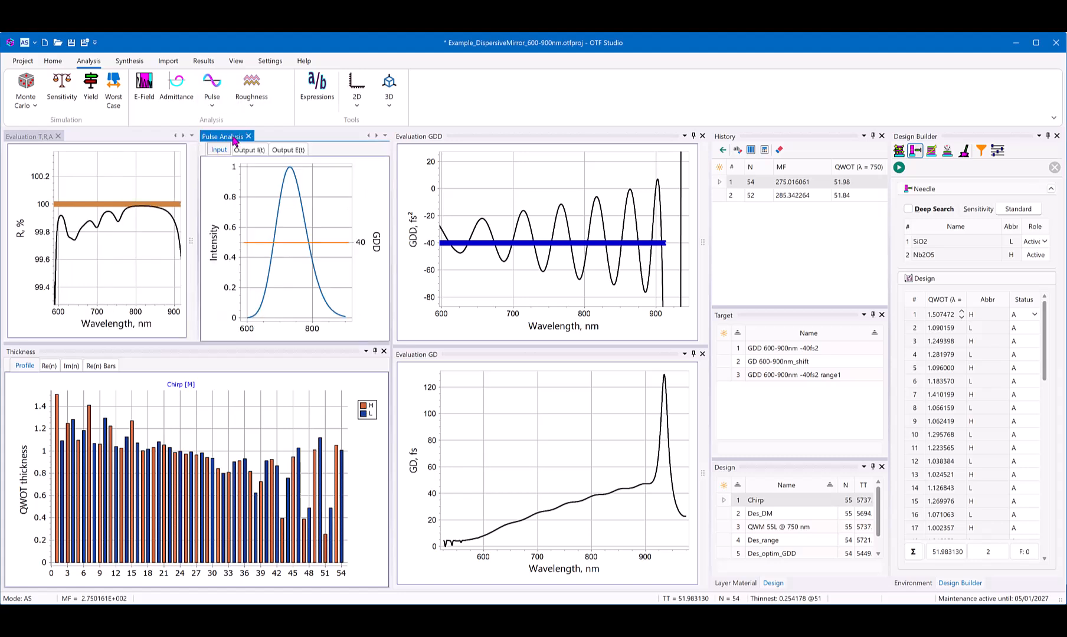
left_click_drag(236, 137, 198, 466)
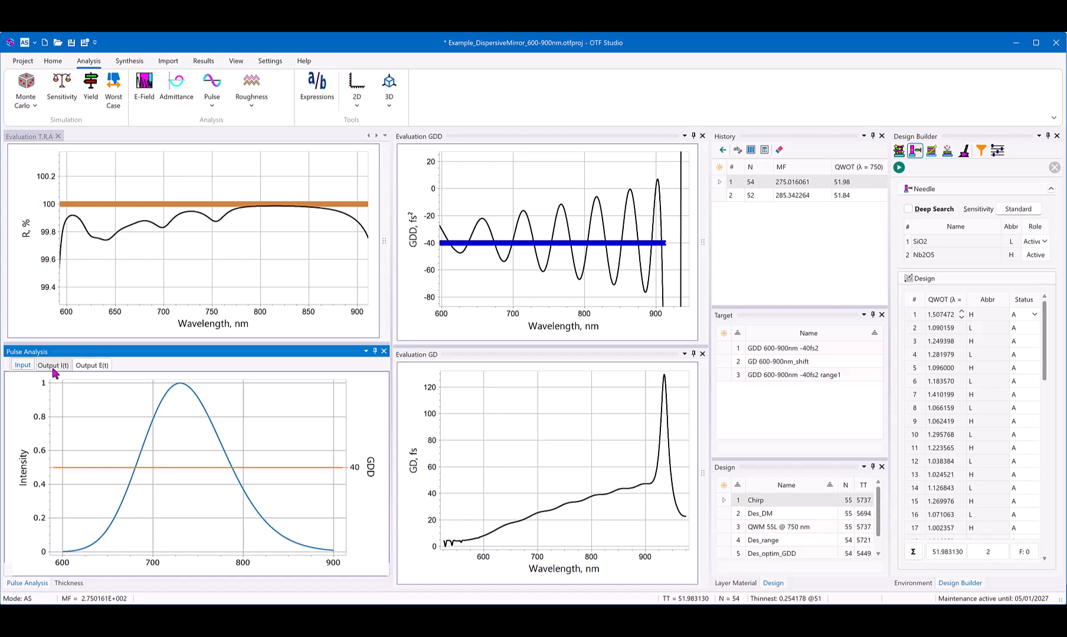
left_click(52, 367)
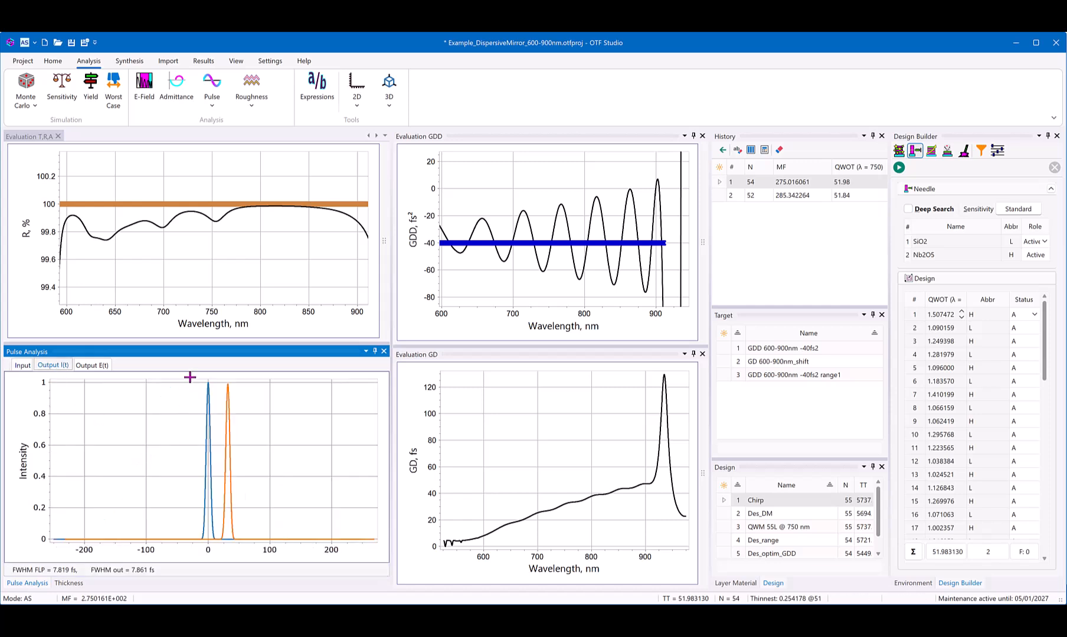
Step: Examine the input and output pulses closely, including the peak intensity of the output pulse, and restore the wider view
left_click_drag(183, 383, 260, 550)
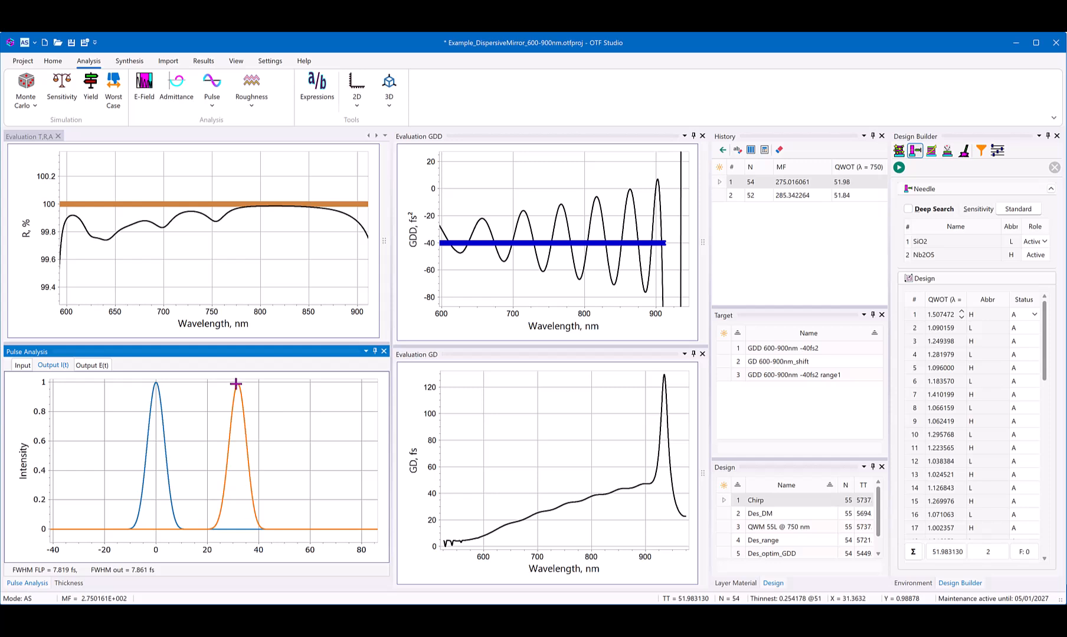
left_click_drag(228, 381, 251, 395)
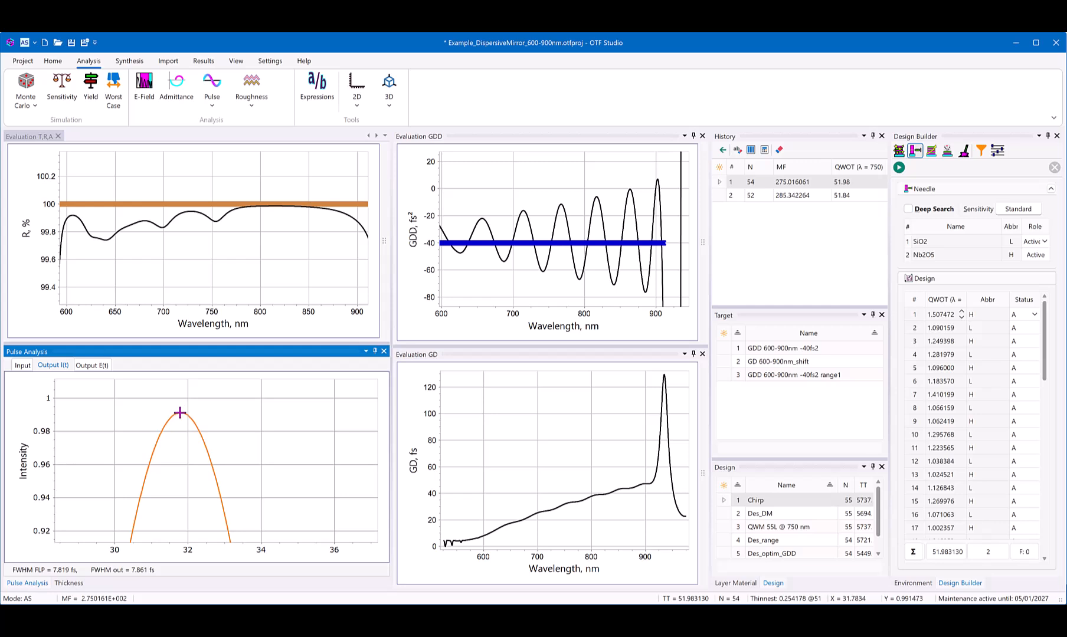
left_click_drag(205, 400, 162, 427)
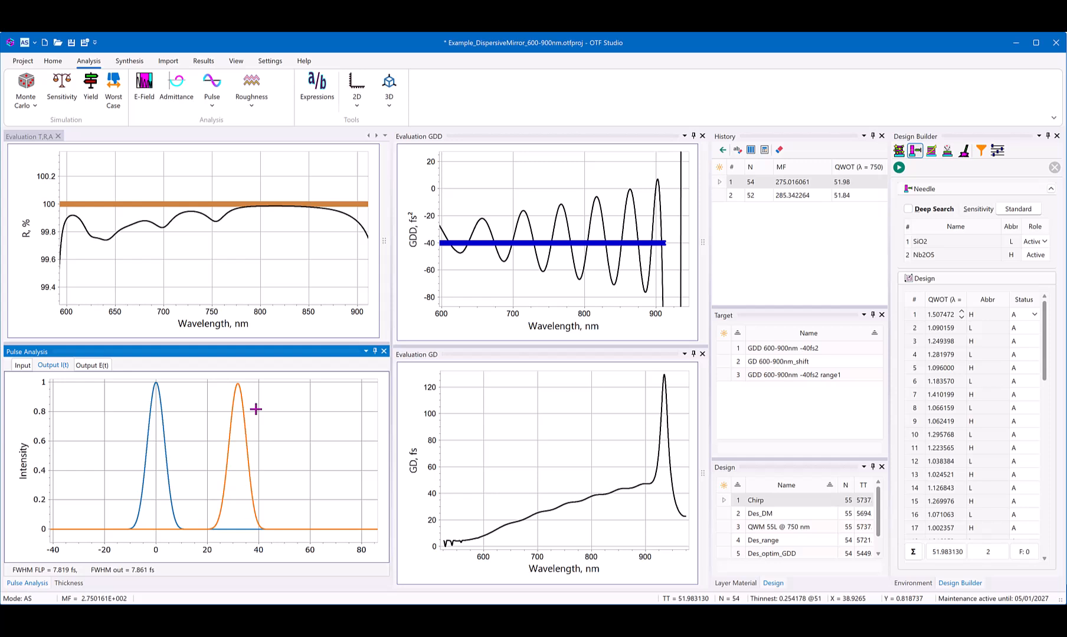
Step: Load the Des_optim_GDD design and make GDD 600-900nm -40fs2 range1 the active target
left_click(777, 556)
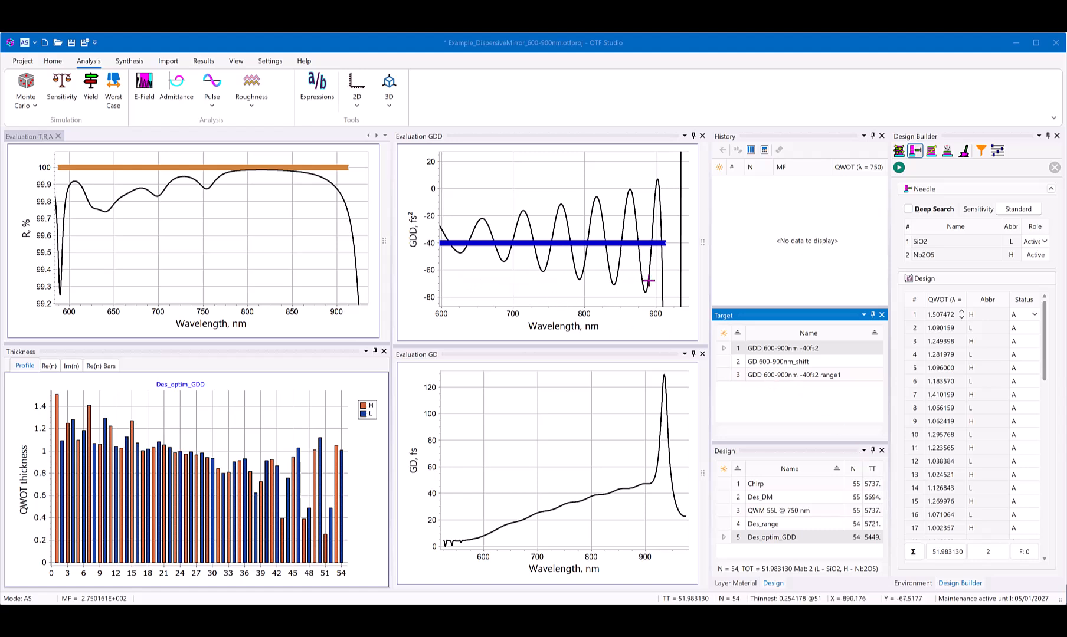
mouse_move(648, 282)
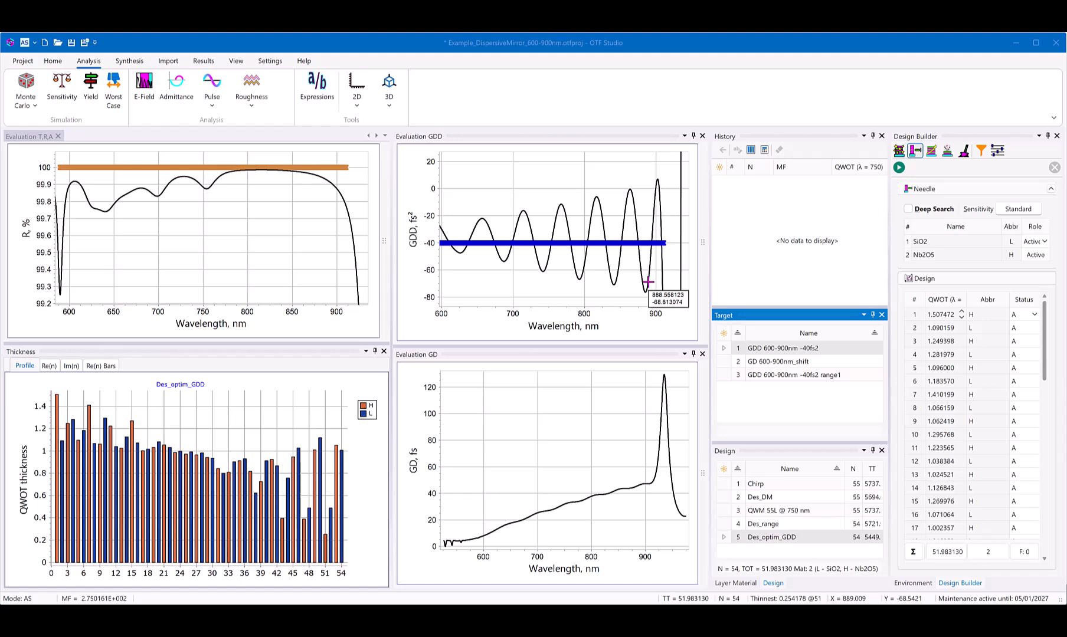
left_click(774, 377)
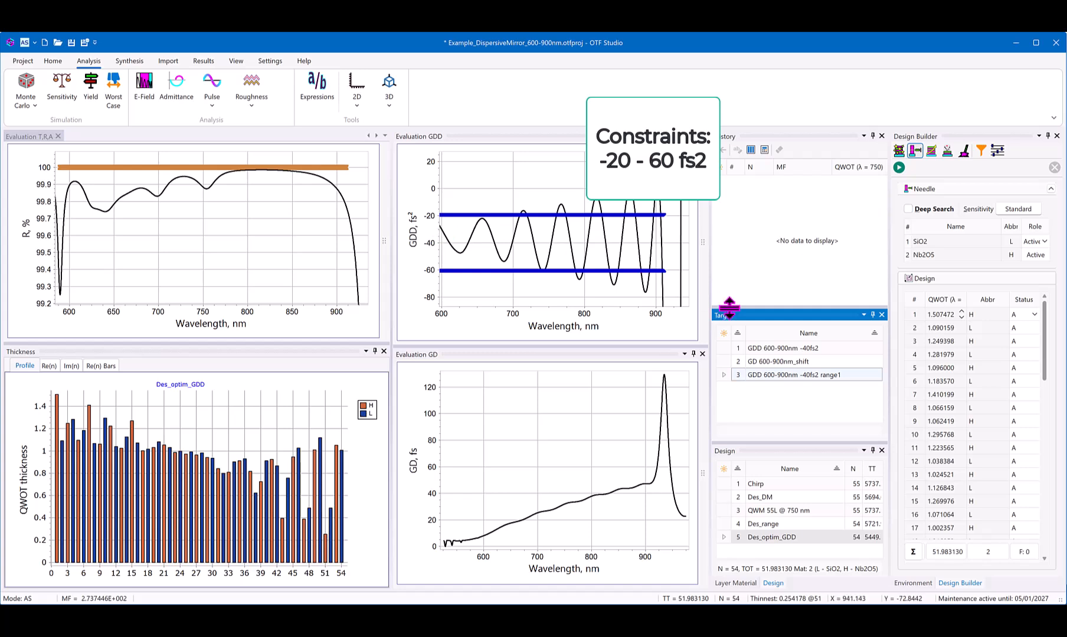
Step: Reload the Chirp design and run a needle optimization against the GDD range target
left_click(758, 485)
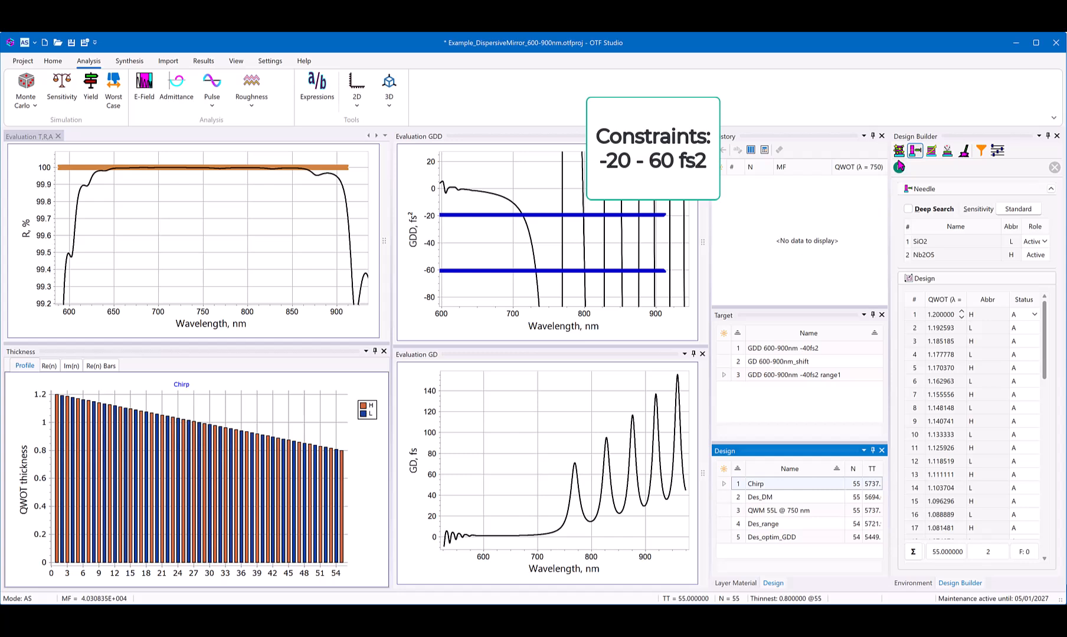
left_click(898, 167)
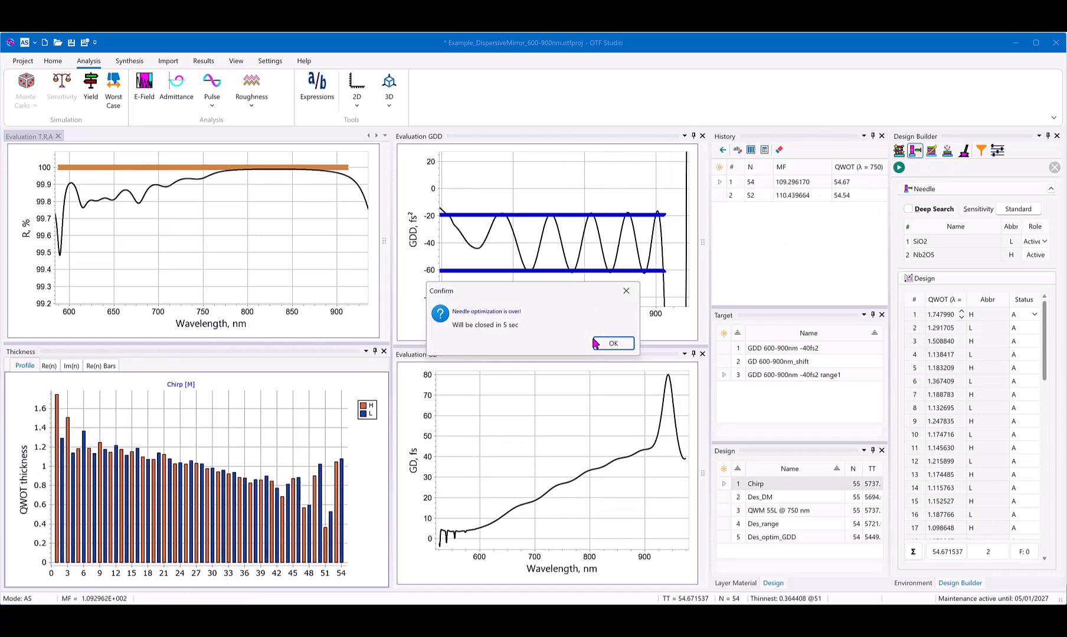
left_click(612, 343)
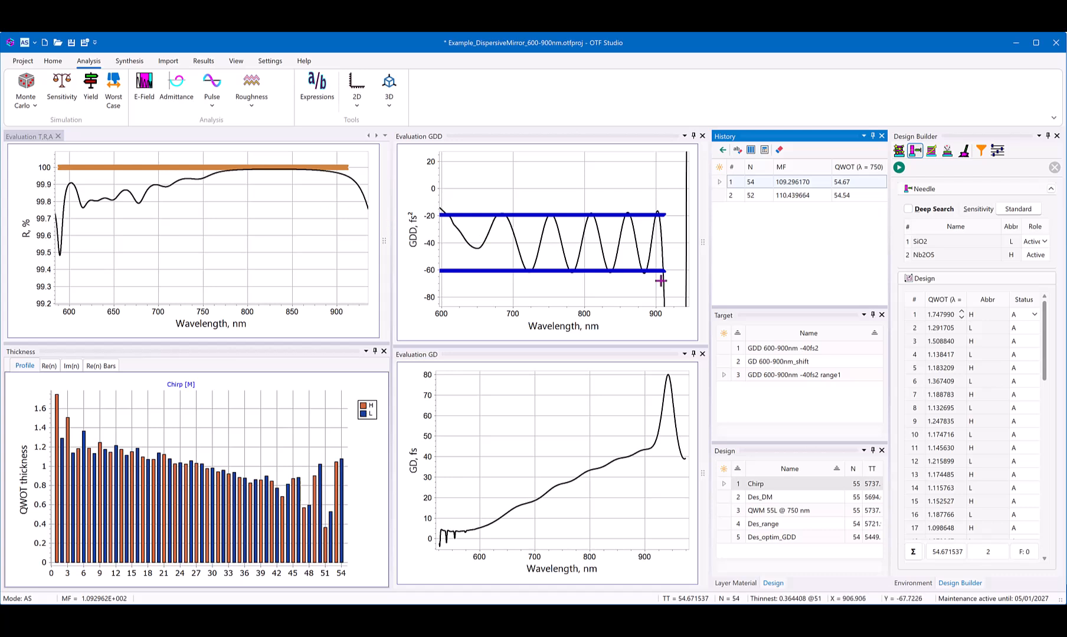
Step: Reactivate the GDD 600-900nm -40fs2 target and examine the range-optimized design's output I(t) in Pulse Analysis, docked with the Thickness pane
left_click(769, 349)
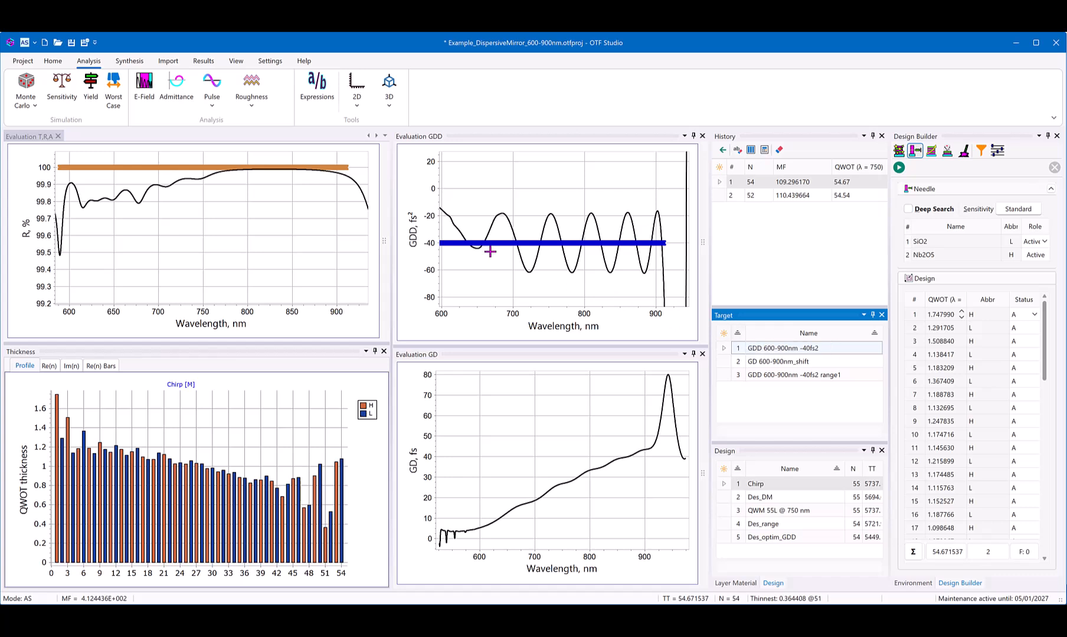
left_click(213, 89)
left_click_drag(223, 137, 198, 467)
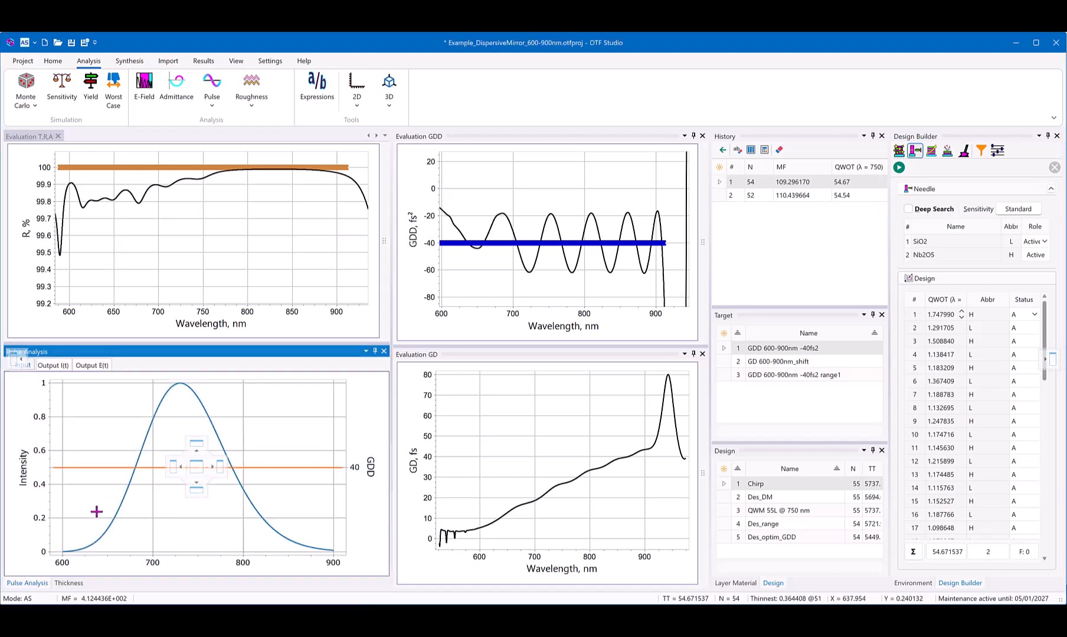
left_click(45, 367)
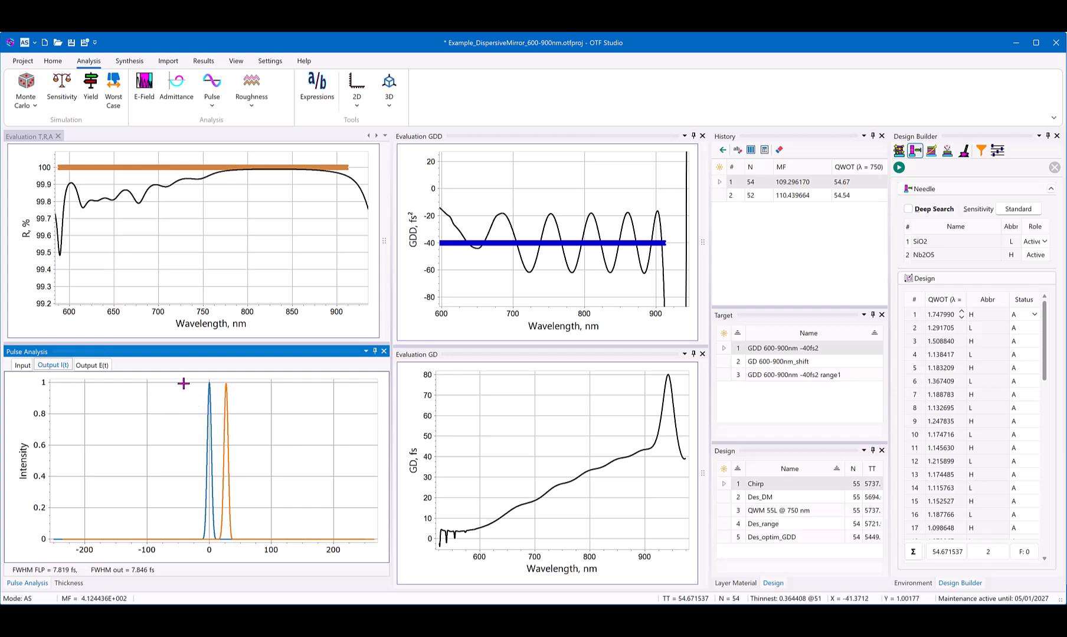
left_click_drag(184, 381, 264, 543)
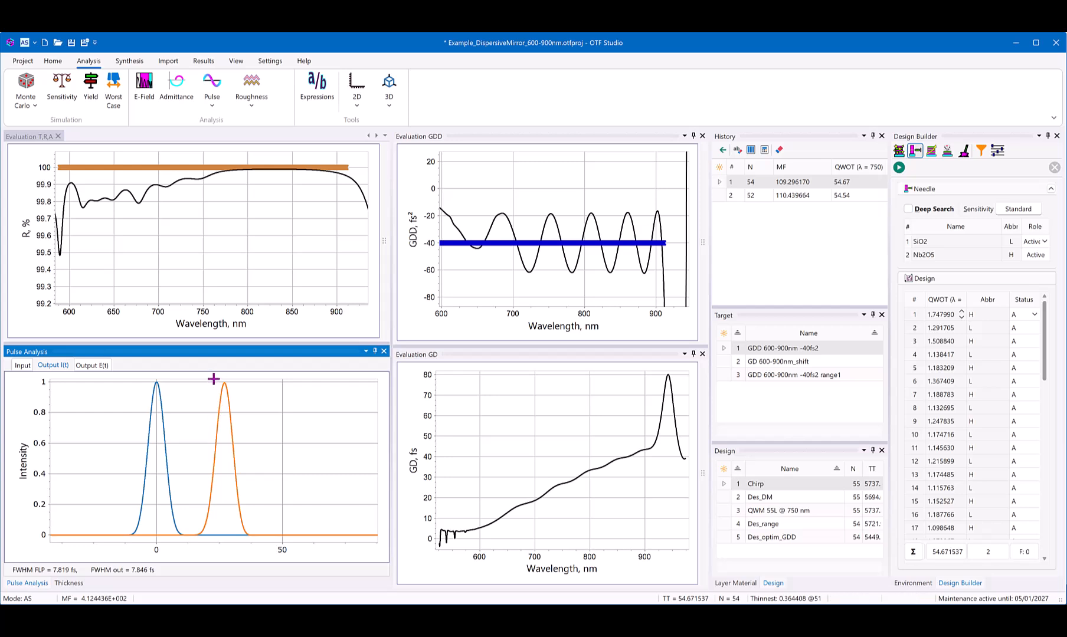
Step: Examine the peak intensity of the range-optimized design's output pulse closely and restore the wider view
left_click_drag(209, 380, 241, 402)
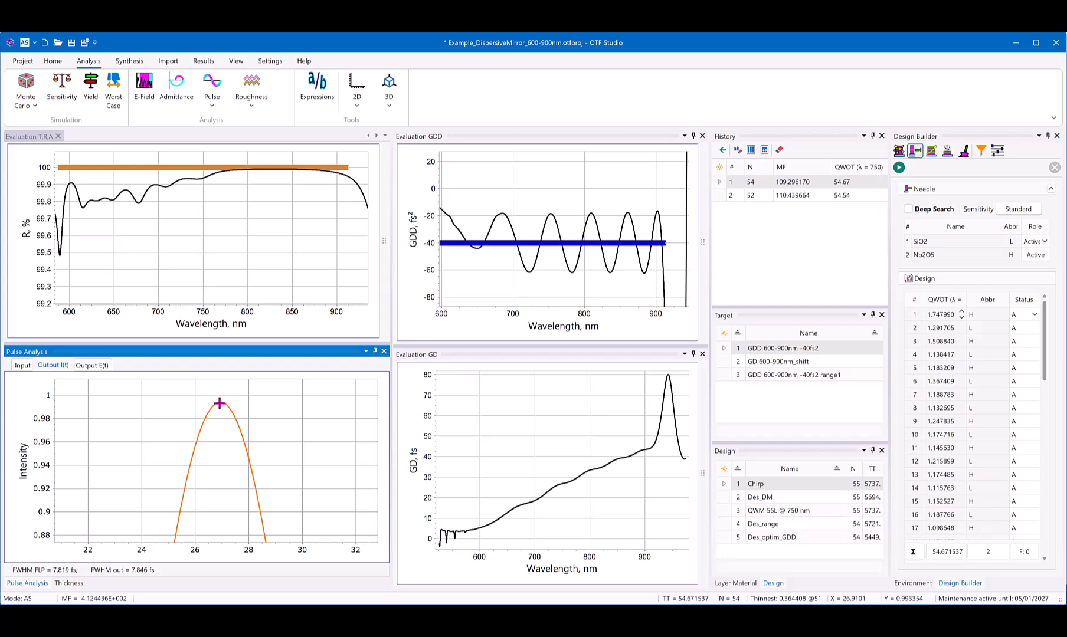
left_click_drag(263, 397, 177, 439)
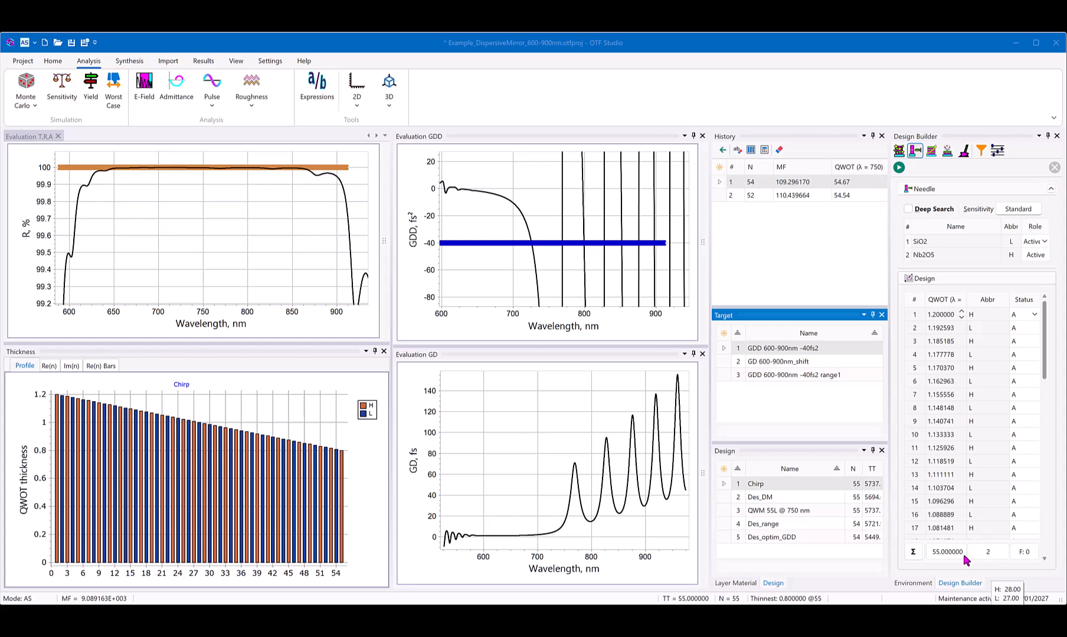
Step: Reload the Chirp design and run a needle optimization against the GD 600-900nm_shift target
left_click(757, 484)
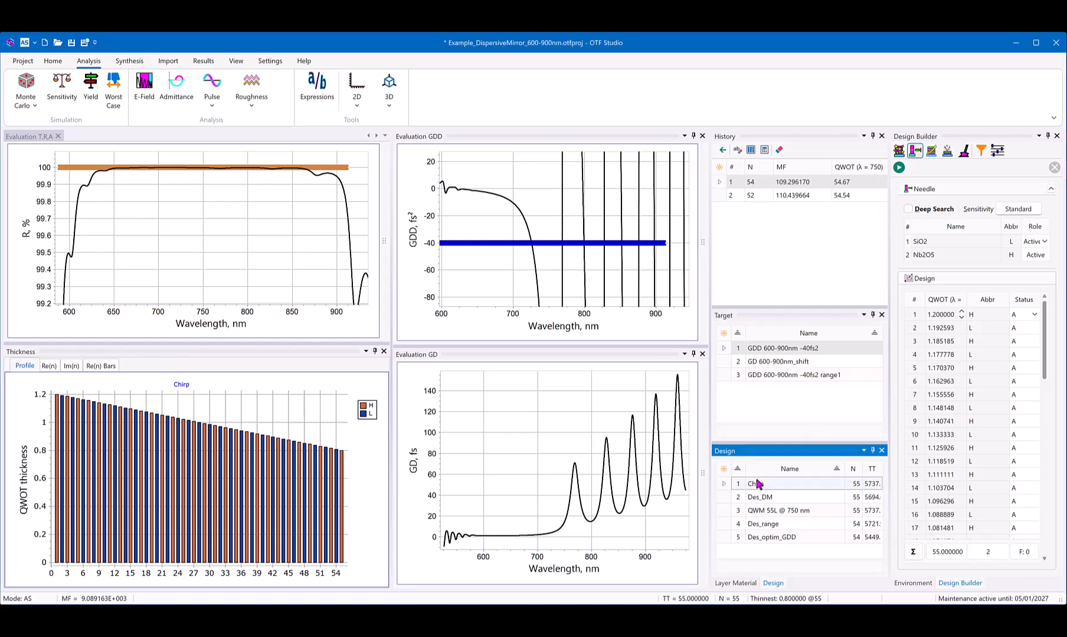
left_click(754, 362)
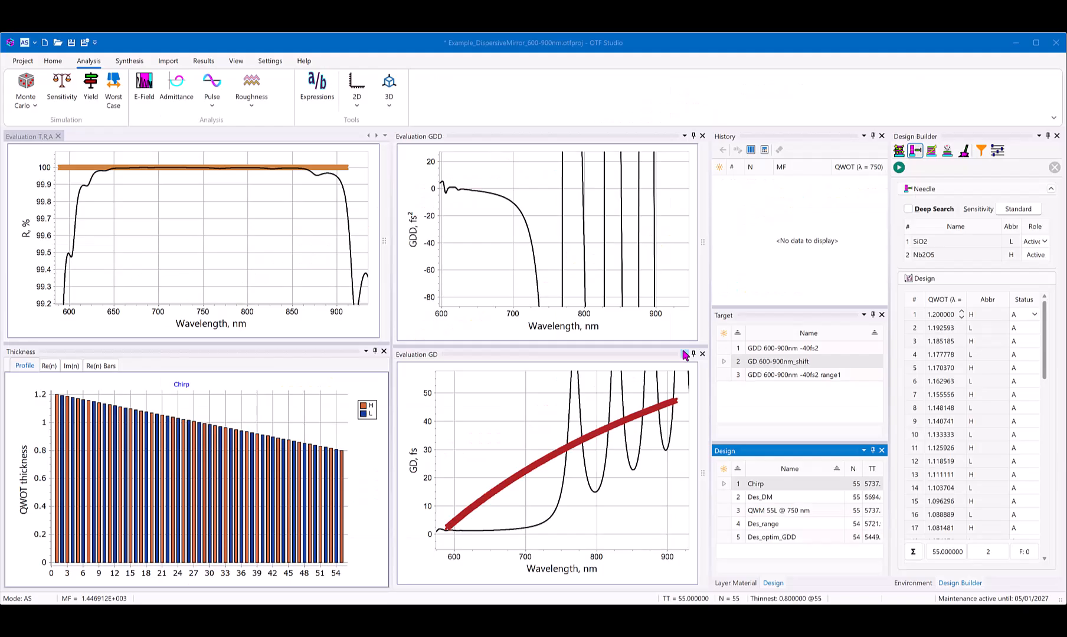
left_click(898, 168)
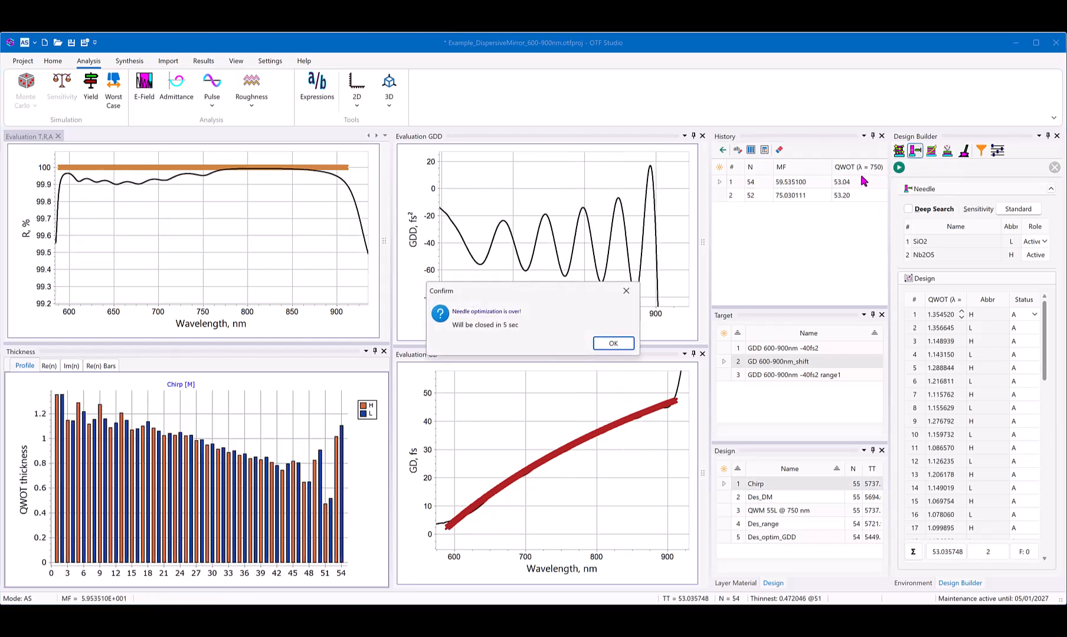
left_click(612, 342)
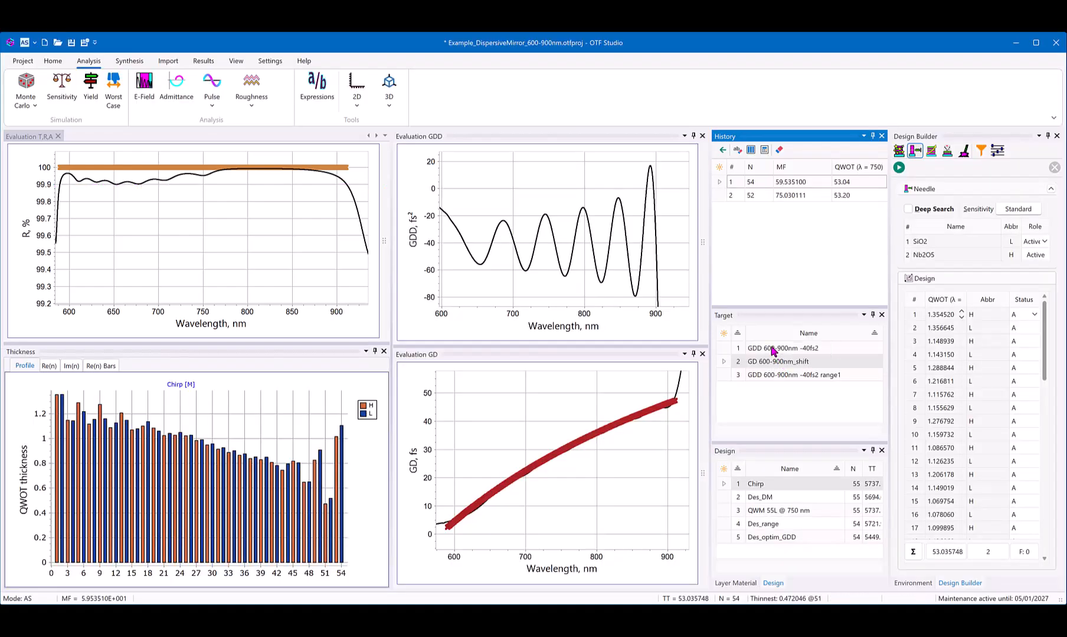
Step: Reactivate the GDD 600-900nm -40fs2 target and show the GD-optimized design's output I(t) in Pulse Analysis, docked with the Thickness pane
left_click(774, 348)
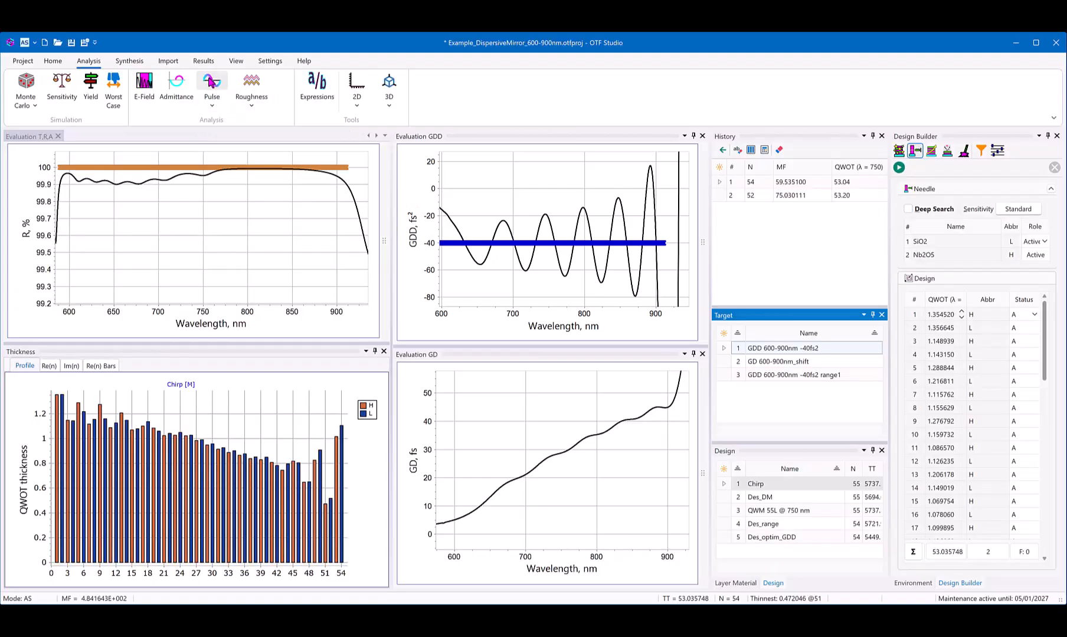
left_click(211, 81)
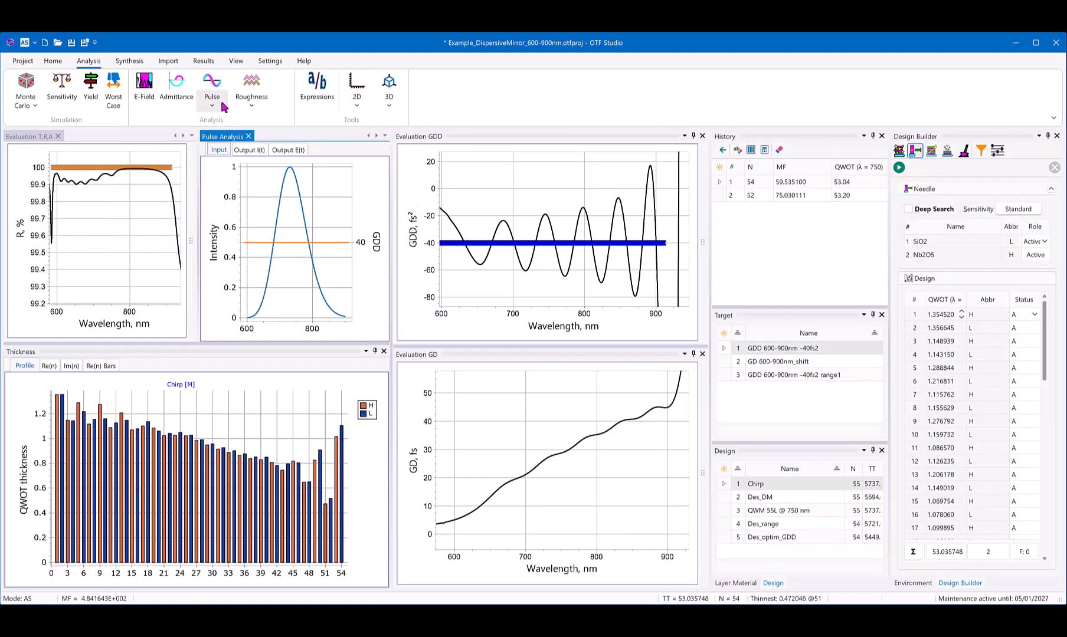
left_click_drag(229, 135, 192, 472)
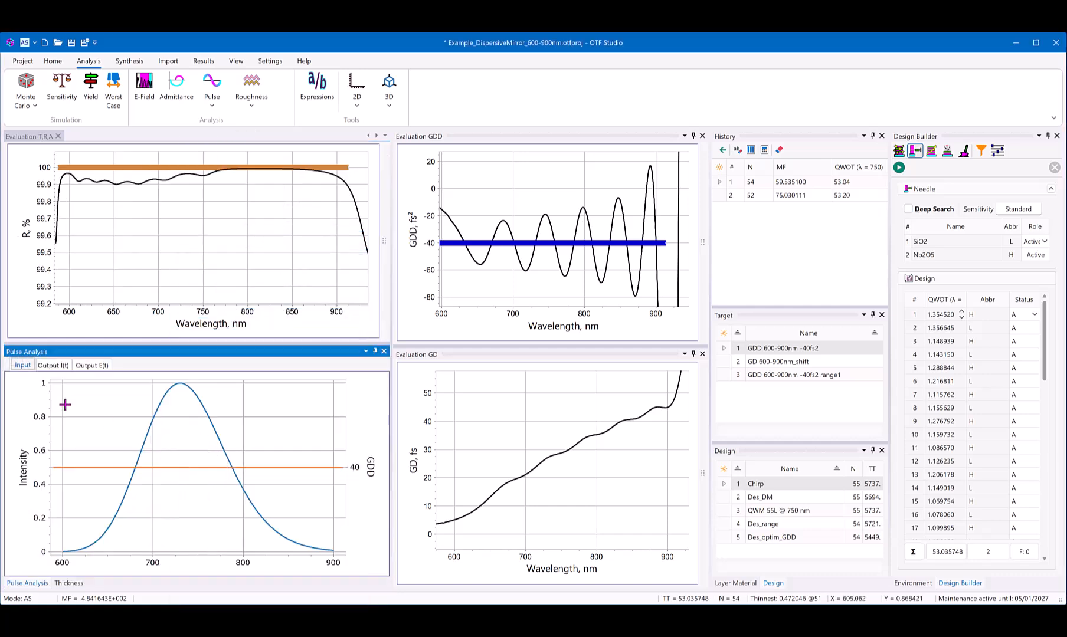
left_click(47, 368)
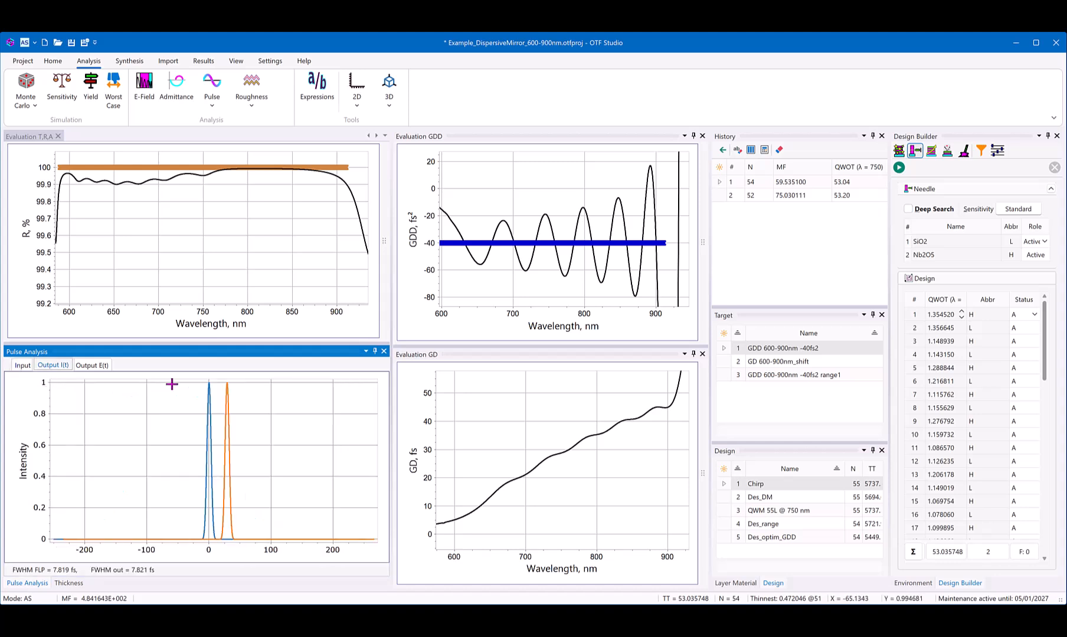
Step: Compare the GD-optimized design's input and output pulses up close, inspect the output peak intensity, and restore the two-pulse view
left_click_drag(254, 531, 194, 527)
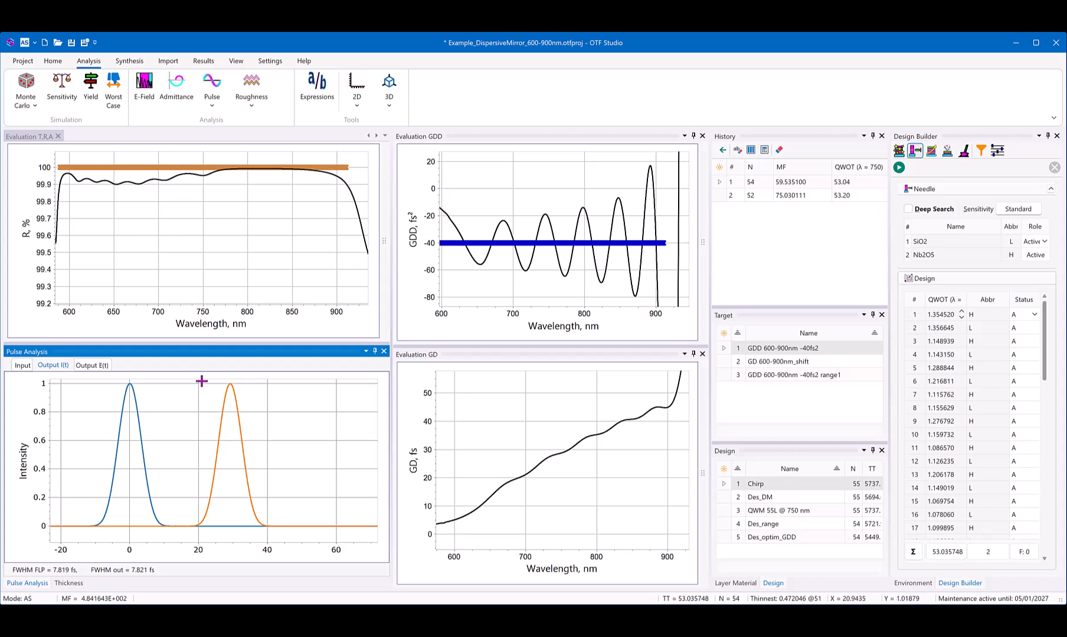
left_click_drag(201, 382, 283, 422)
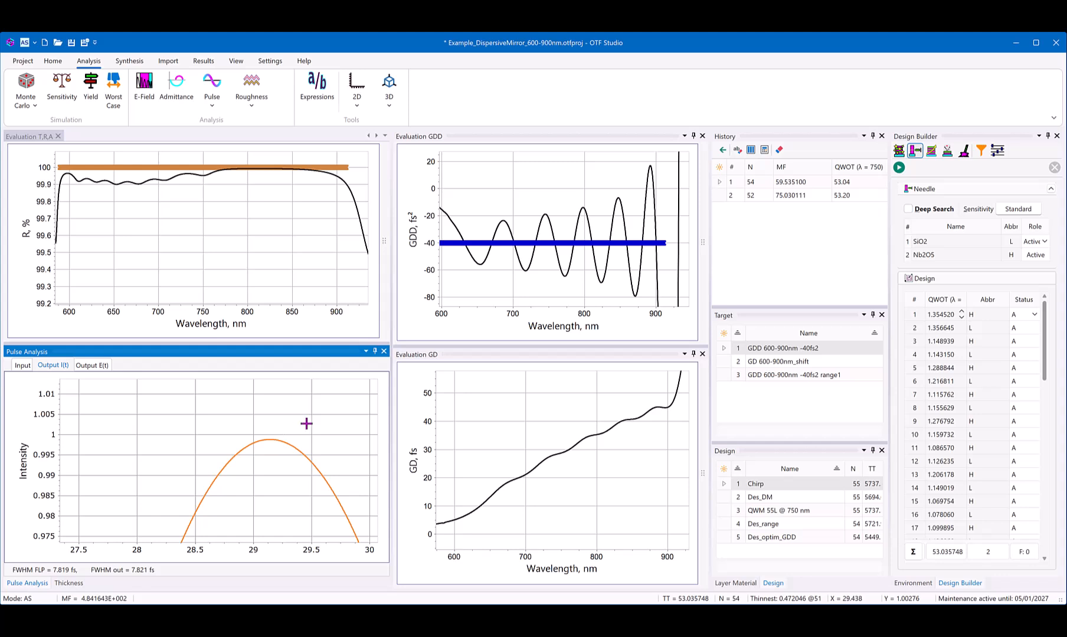
left_click_drag(306, 423, 191, 464)
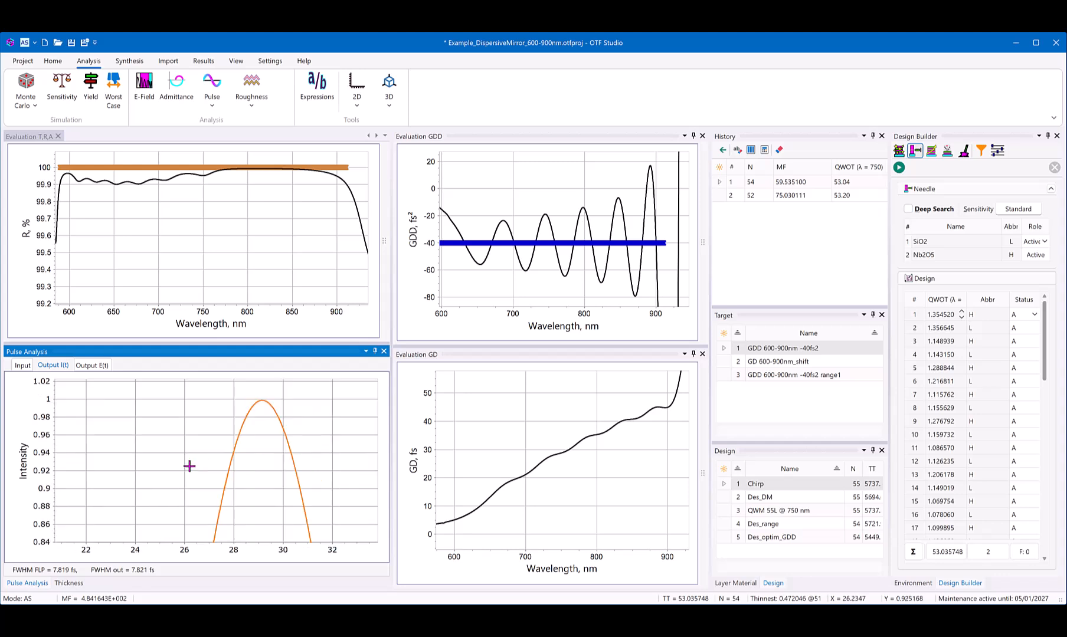
left_click_drag(281, 404, 166, 477)
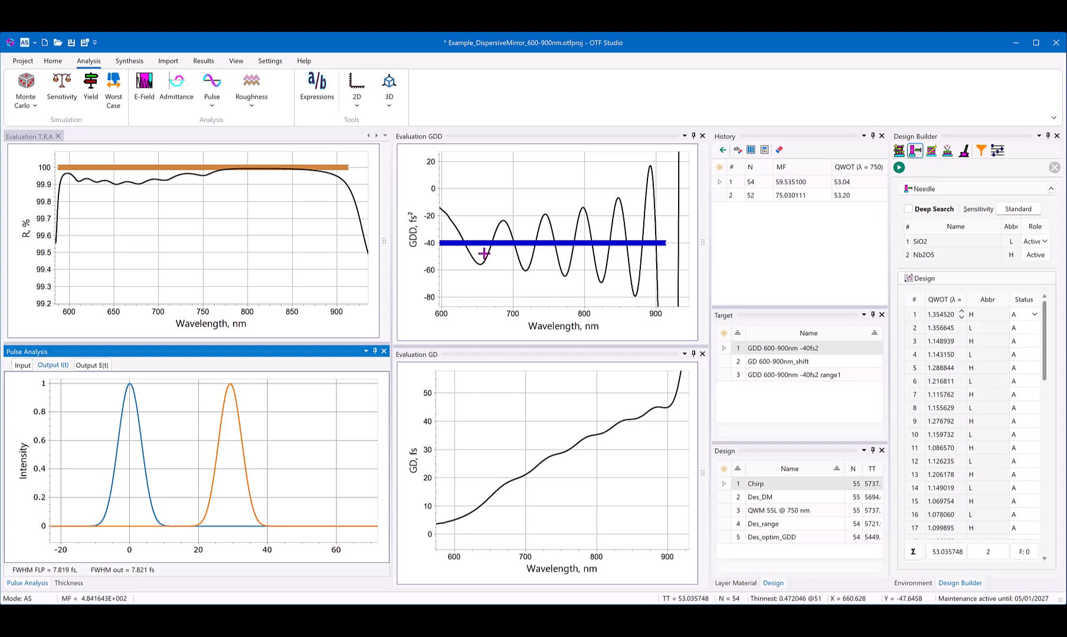